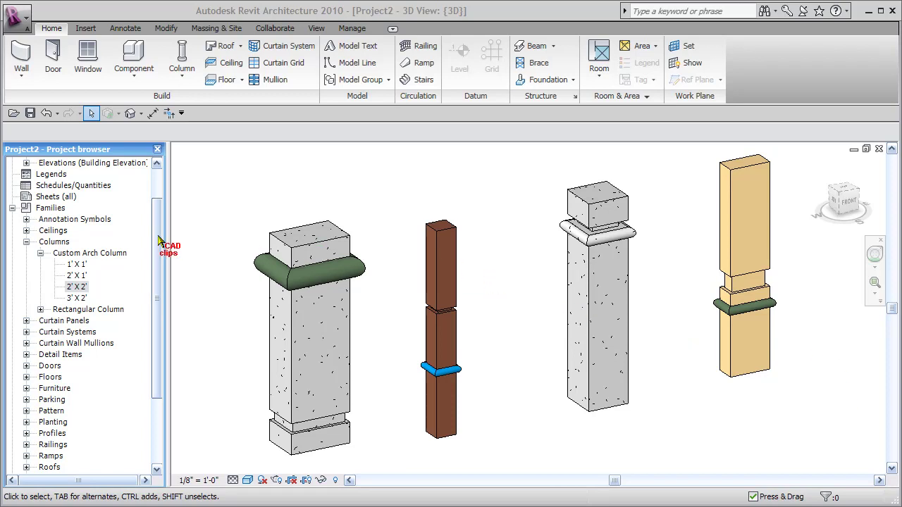
# Browse the Custom Arch Column types (2' X 1', 3' X 2') and pan to open space on the left
pyautogui.moveTo(157, 242); pyautogui.dragTo(157, 197)
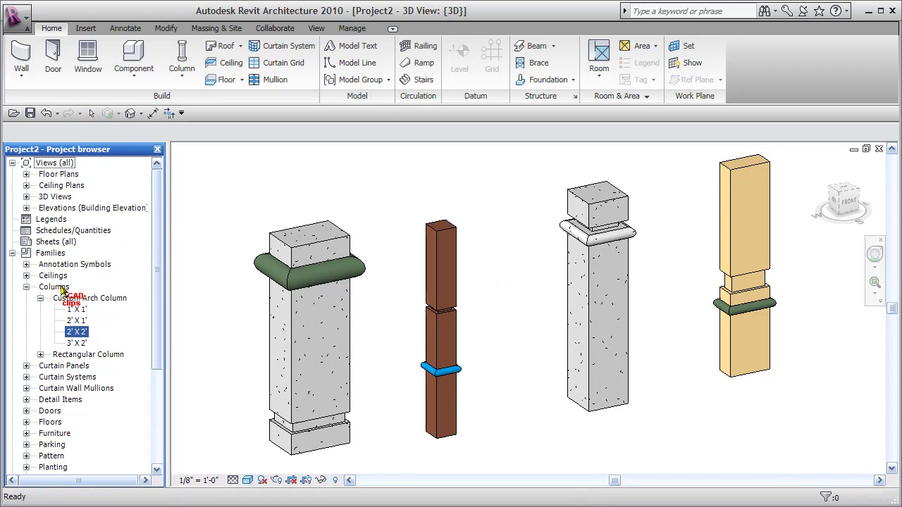
pyautogui.click(79, 320)
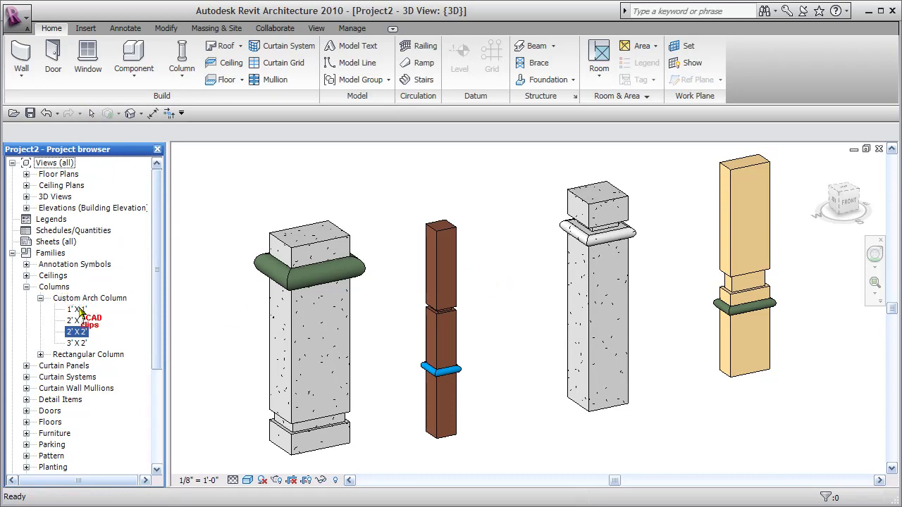
pyautogui.click(77, 332)
pyautogui.click(77, 343)
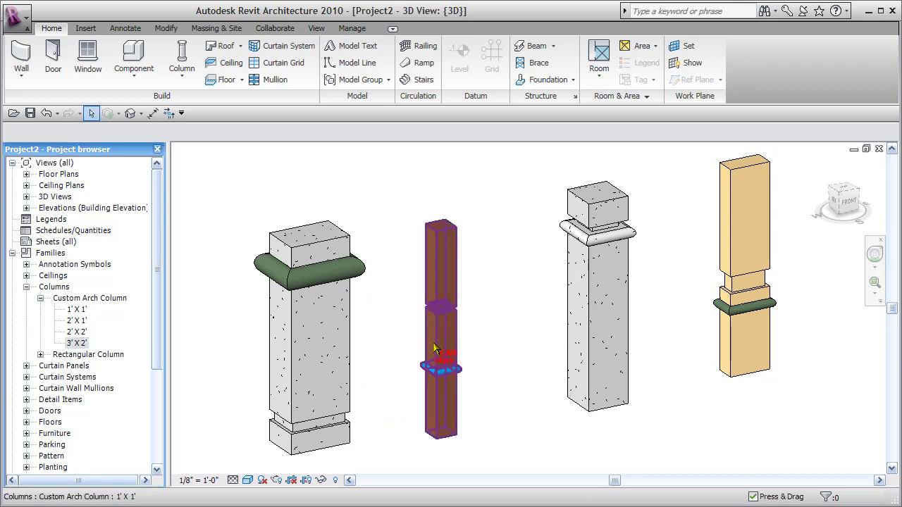
pyautogui.moveTo(419, 361); pyautogui.dragTo(567, 336, button='middle')
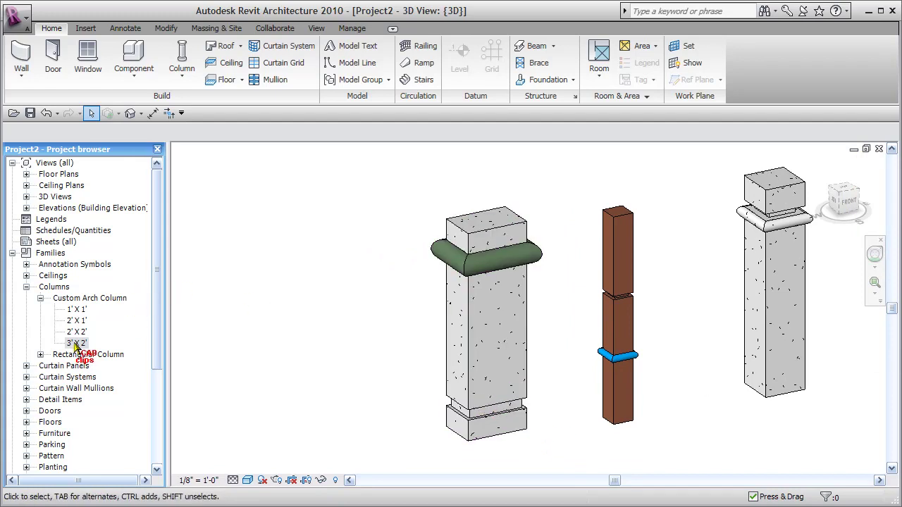
# Place a 3' X 2' Custom Arch Column left of the existing columns and select it
pyautogui.moveTo(76, 345); pyautogui.dragTo(317, 373)
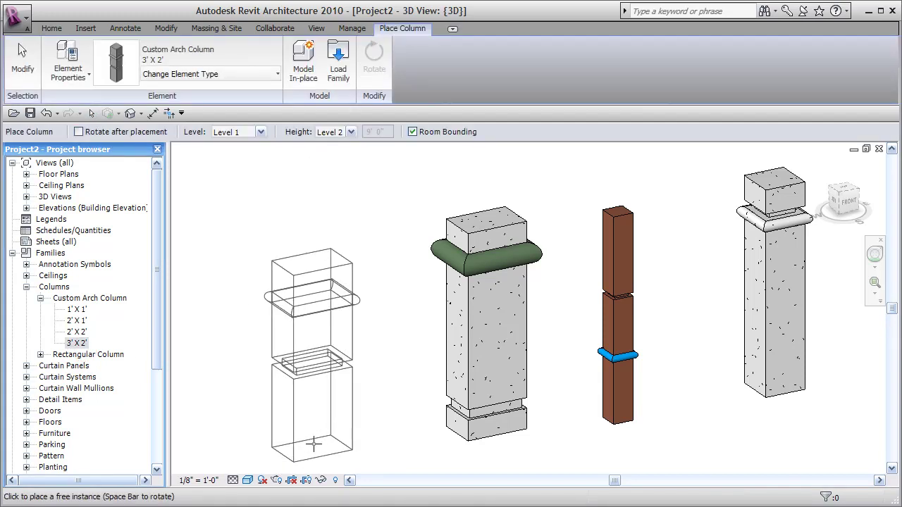
pyautogui.click(315, 435)
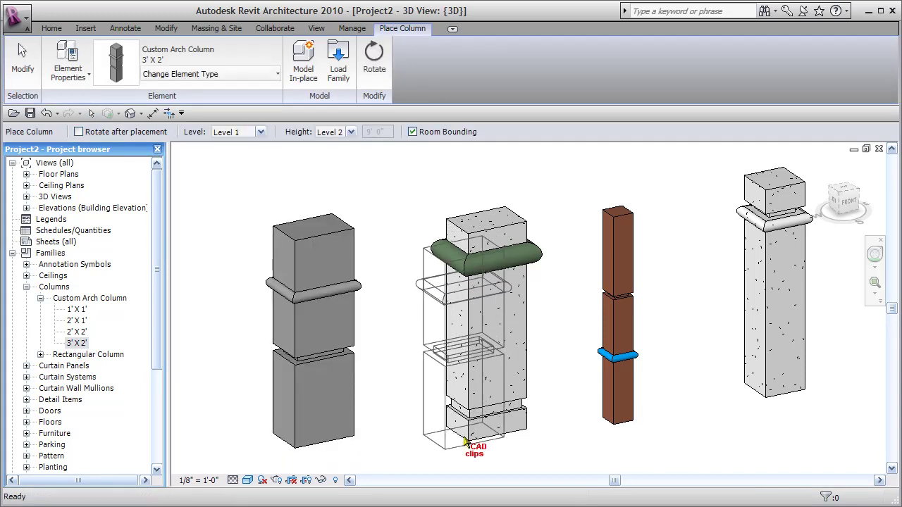
pyautogui.press('Escape')
pyautogui.press('Escape')
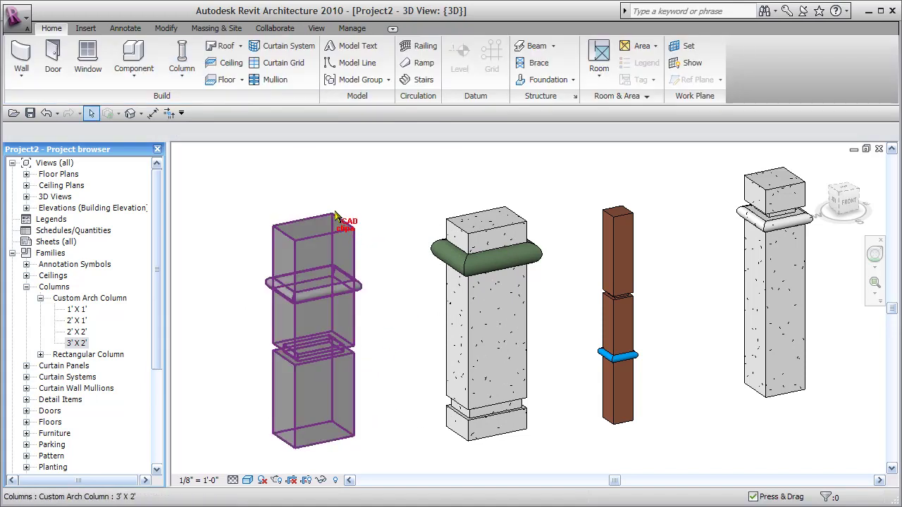
pyautogui.moveTo(395, 243); pyautogui.dragTo(438, 241, button='middle')
pyautogui.click(457, 239)
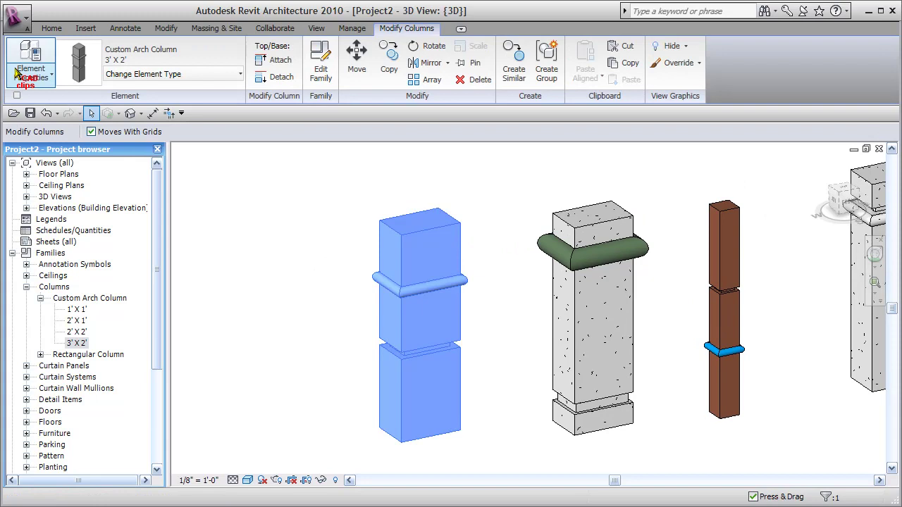
# Duplicate the column's type as 4' x 4' with Width and Depth 4, then deselect it
pyautogui.click(26, 54)
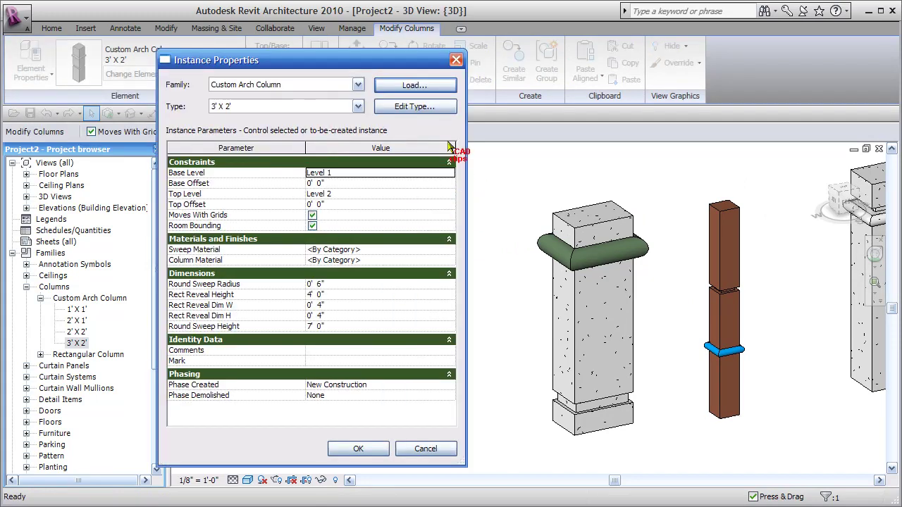
pyautogui.click(432, 112)
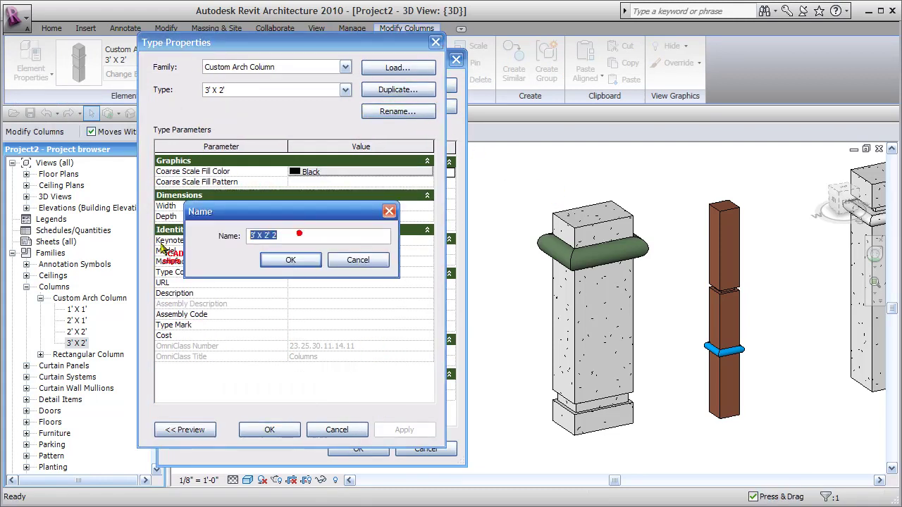
pyautogui.write("4' x")
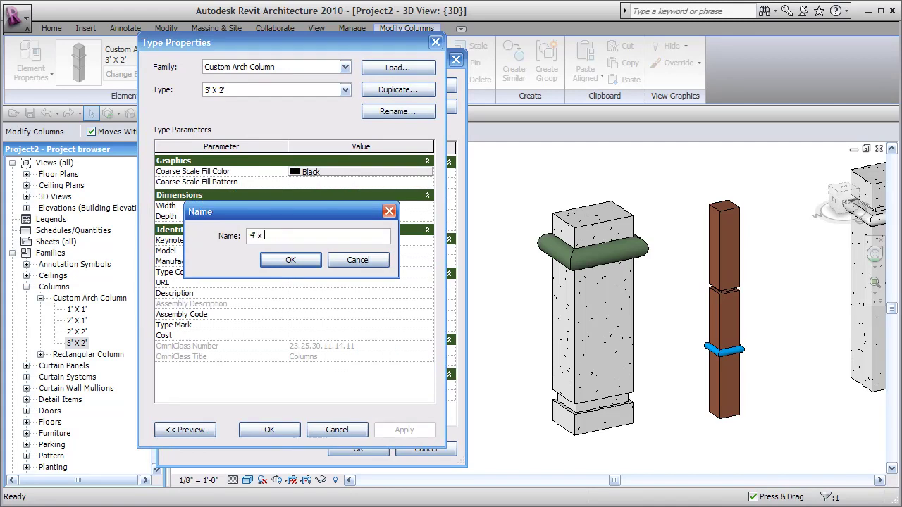
pyautogui.write(" 4'")
pyautogui.click(313, 261)
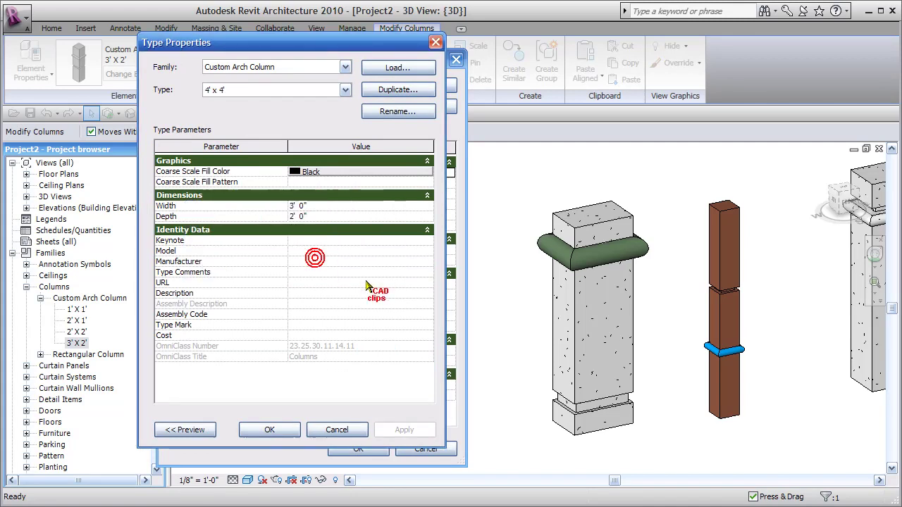
pyautogui.click(329, 206)
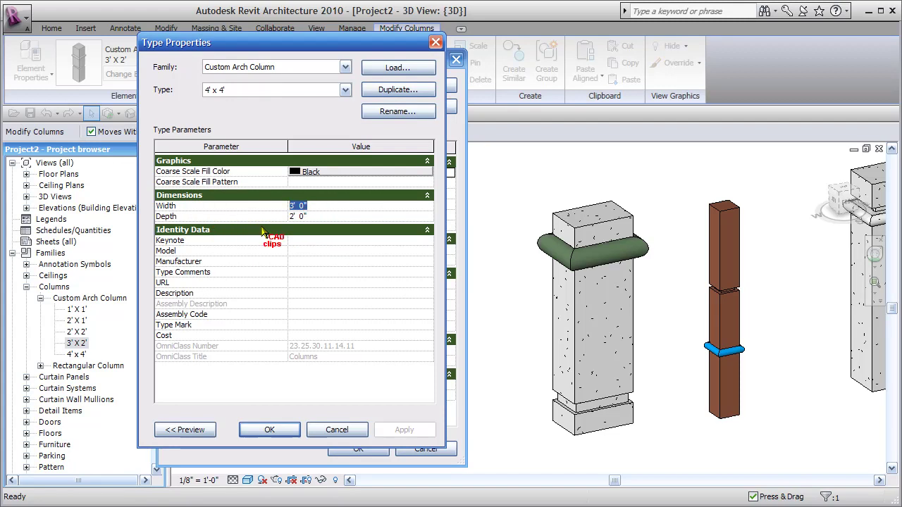
pyautogui.write('4')
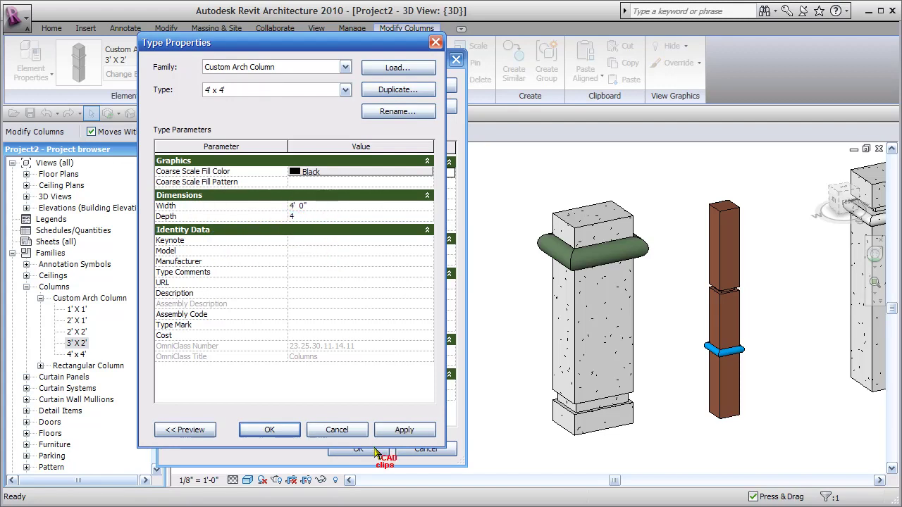
pyautogui.click(291, 429)
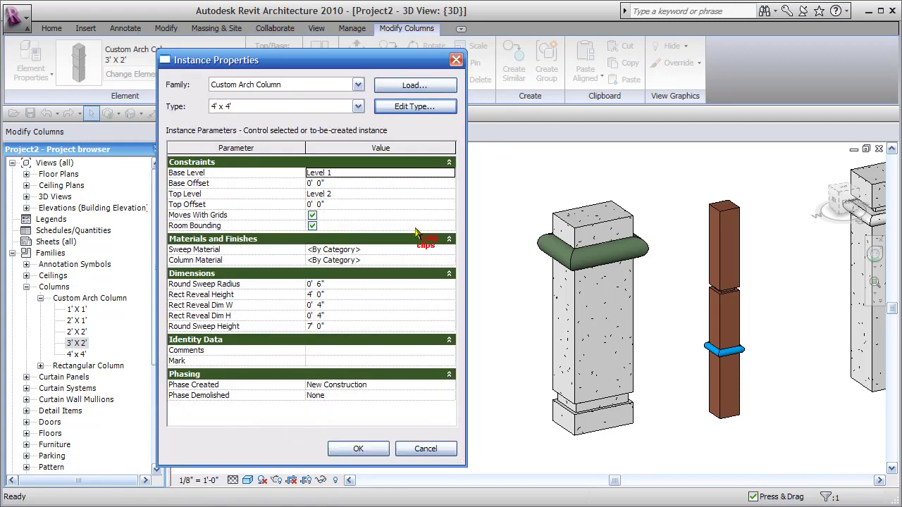
pyautogui.click(357, 447)
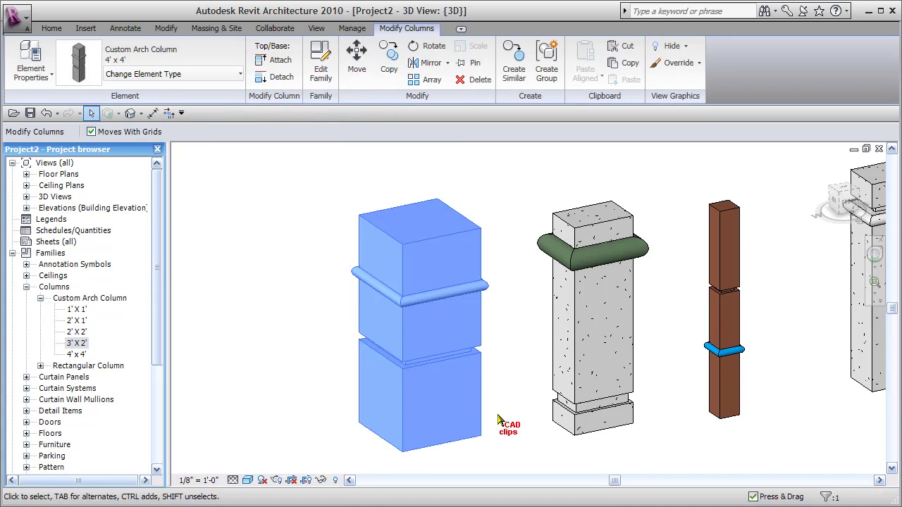
pyautogui.click(532, 425)
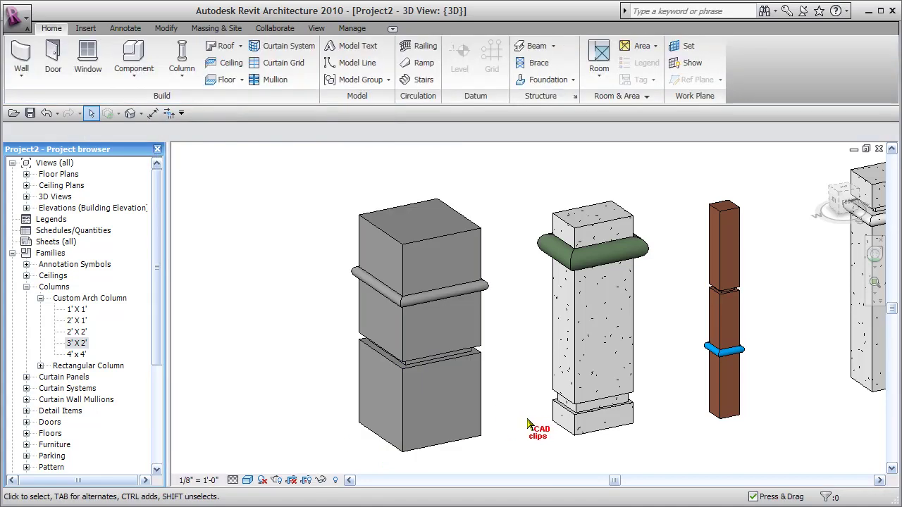
pyautogui.moveTo(532, 425); pyautogui.dragTo(562, 416, button='middle')
# Select the 4' x 4' column and set its Round Sweep Radius to 8"
pyautogui.click(525, 401)
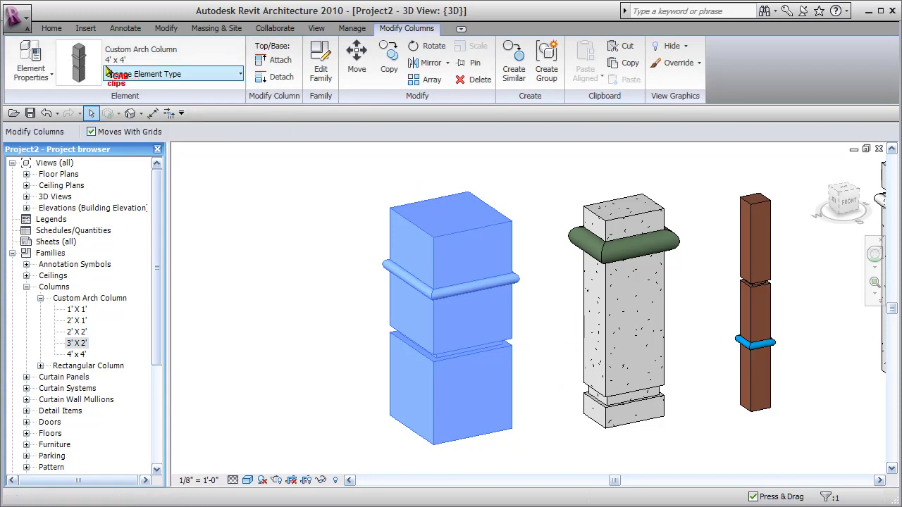
pyautogui.click(35, 58)
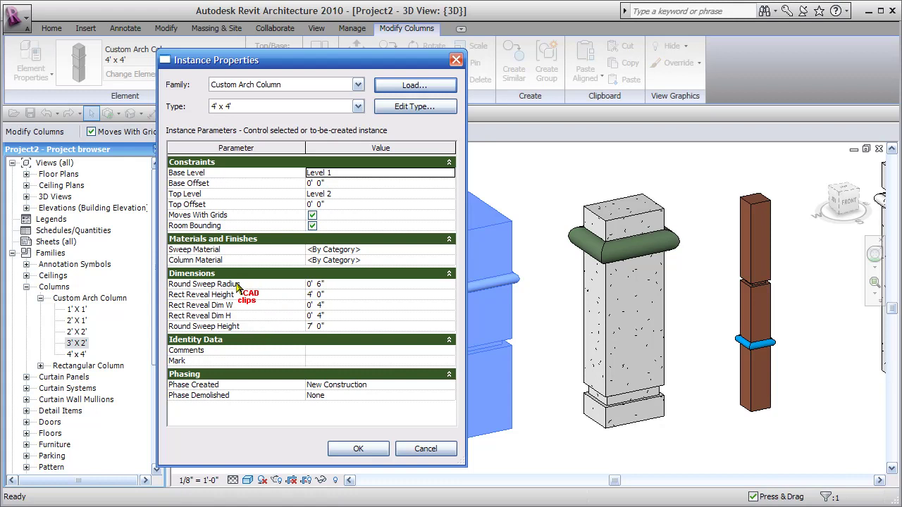
pyautogui.click(353, 284)
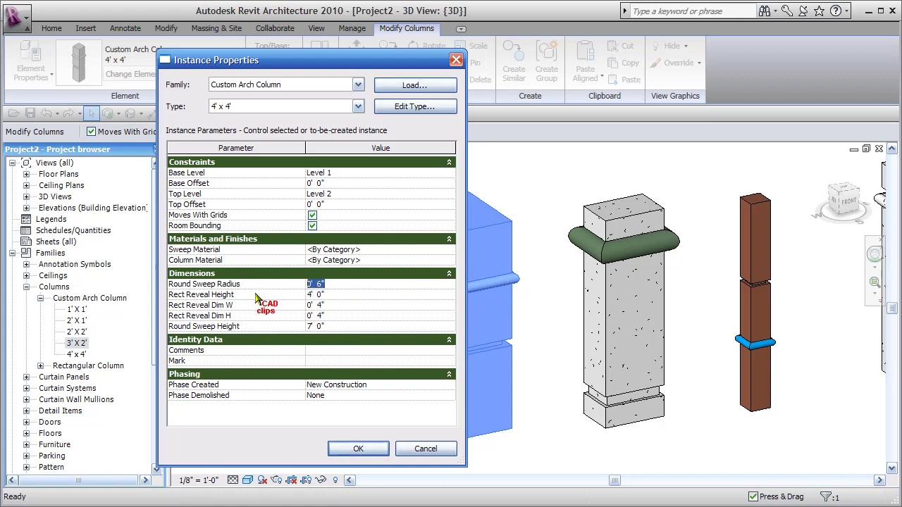
pyautogui.write('8')
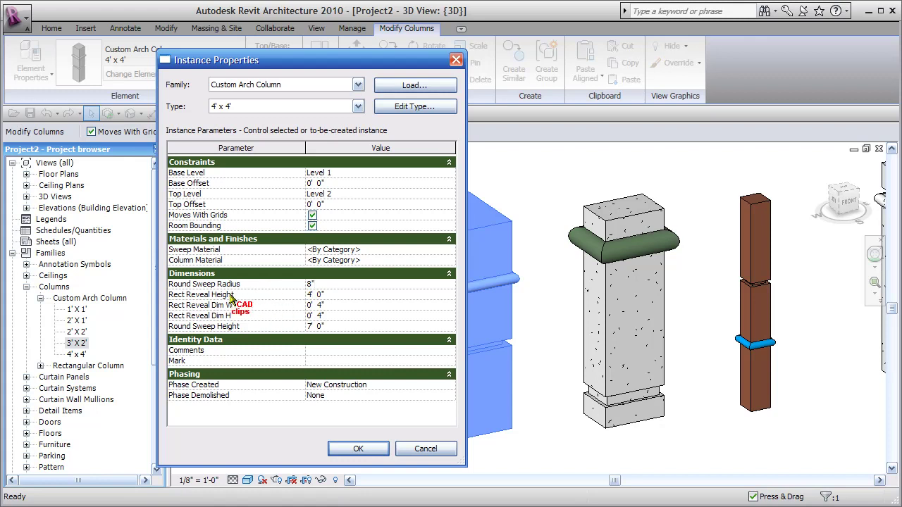
# Set the reveal to 8' high, 6" wide, 2" deep and the sweep height to 6', then browse Sweep Material choices
pyautogui.click(341, 295)
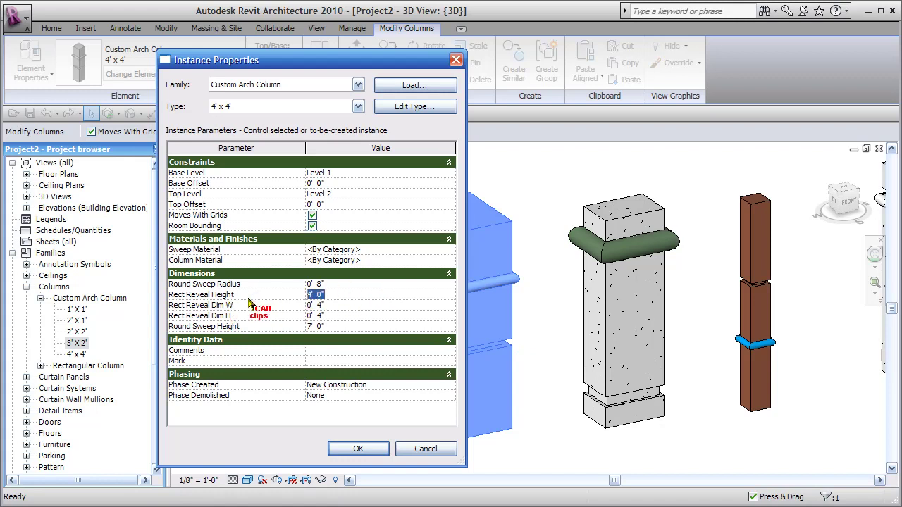
pyautogui.click(349, 305)
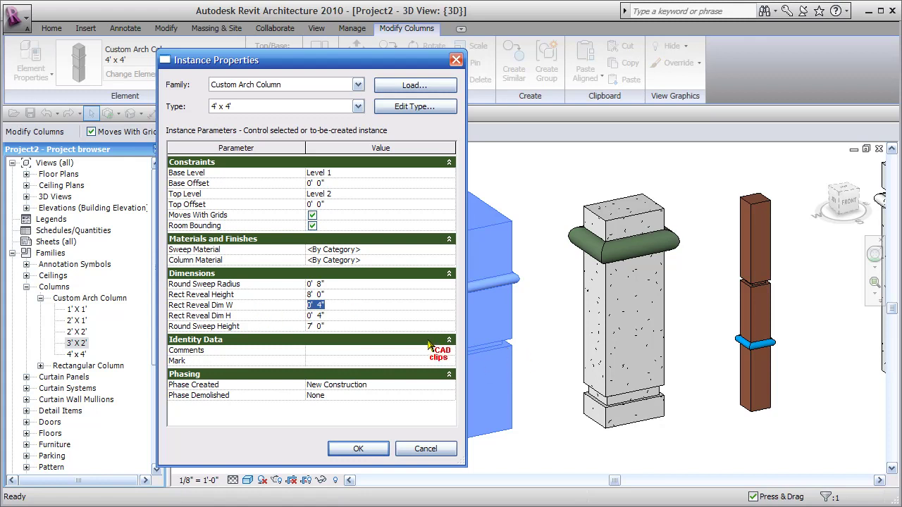
pyautogui.write('6"')
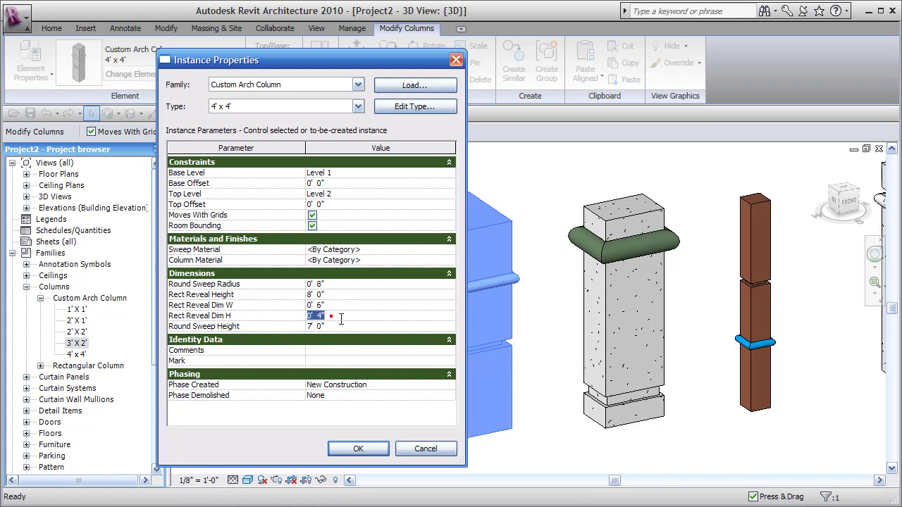
pyautogui.write('2"')
pyautogui.click(265, 314)
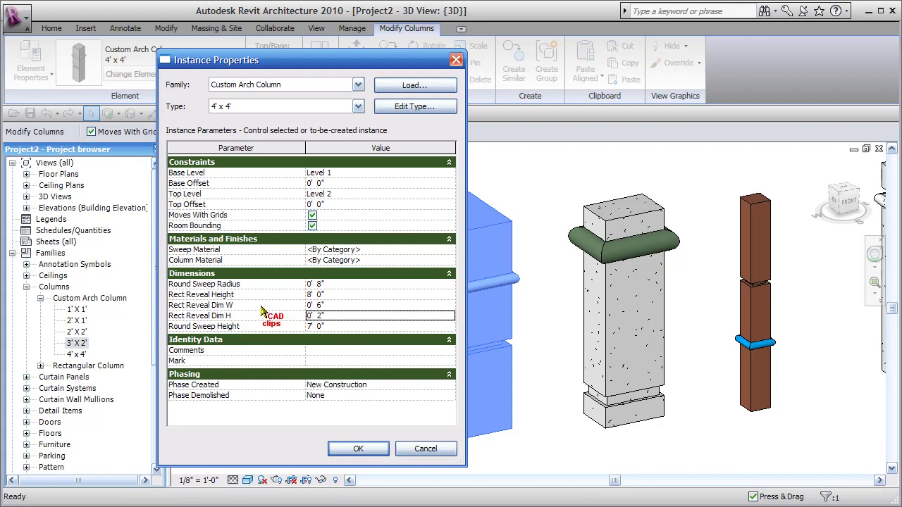
pyautogui.click(311, 327)
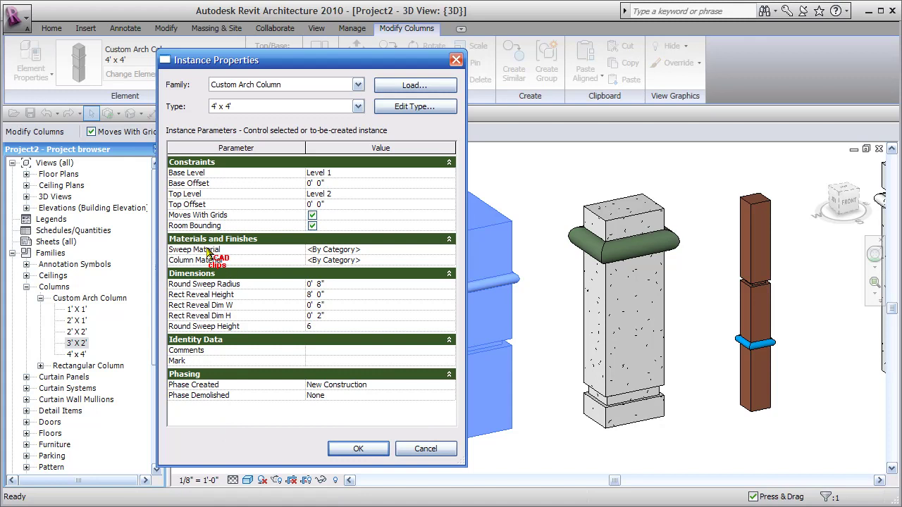
pyautogui.click(451, 251)
pyautogui.click(449, 250)
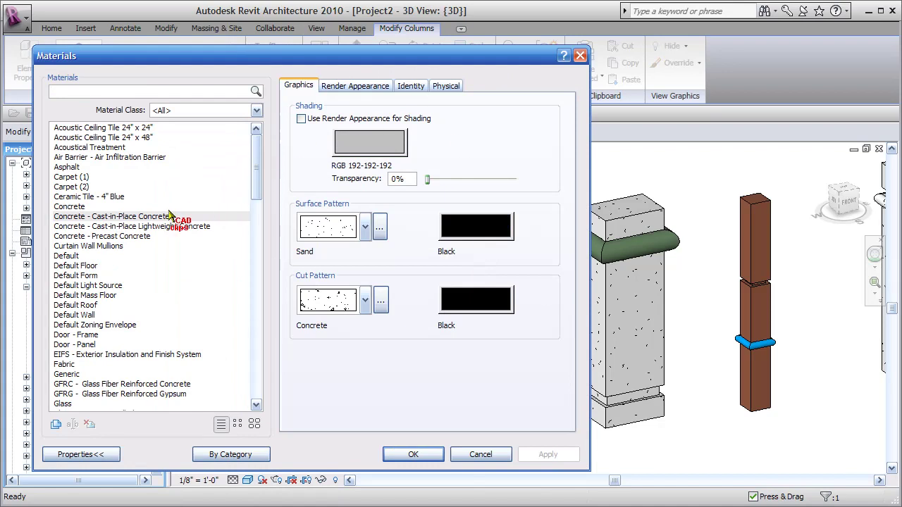
# Use Concrete - Precast Concrete for the sweep and Concrete - Cast-in-Place Concrete for the column
pyautogui.click(134, 236)
pyautogui.click(410, 455)
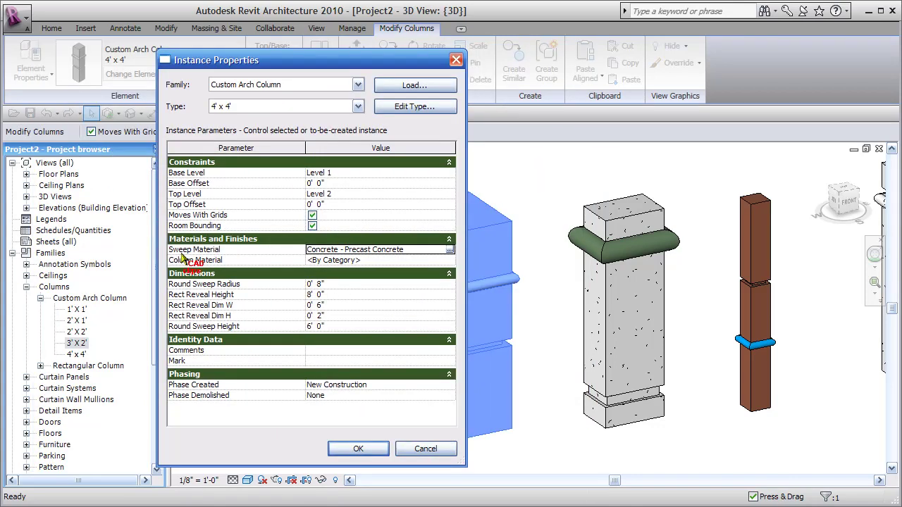
pyautogui.click(450, 260)
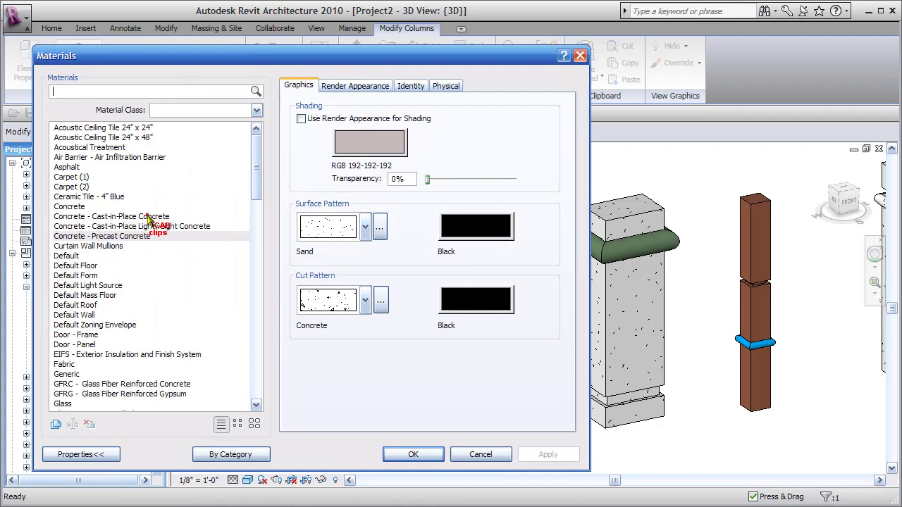
pyautogui.click(148, 217)
pyautogui.click(414, 454)
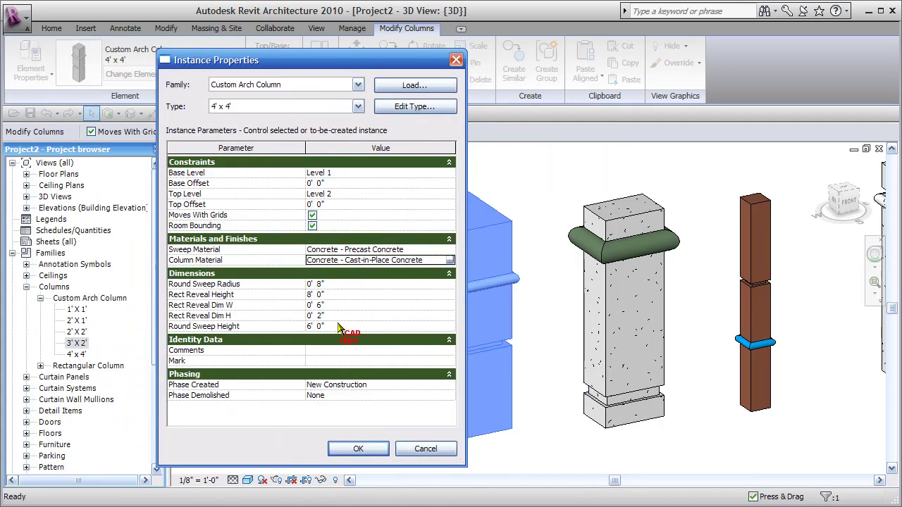
# Review the 4' x 4' type properties, then close both property windows
pyautogui.click(423, 107)
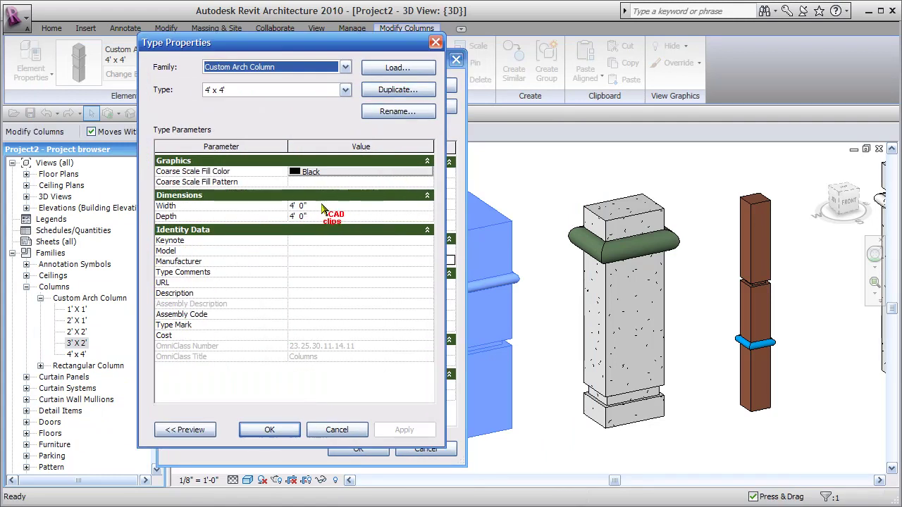
pyautogui.click(269, 430)
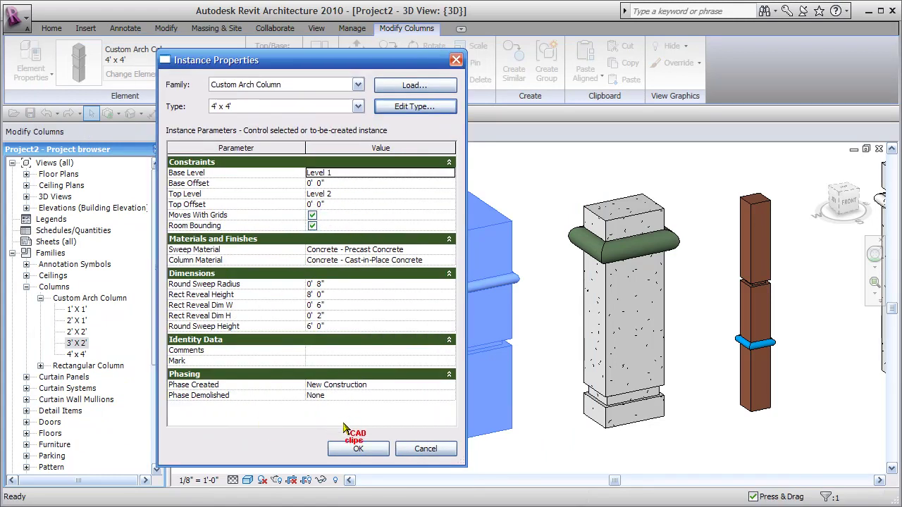
pyautogui.click(358, 451)
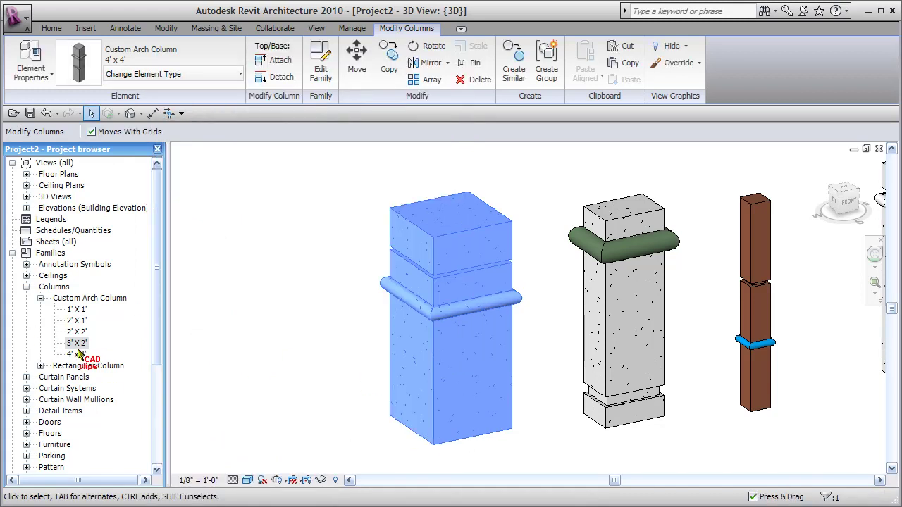
# Deselect, zoom out and pan to show all five columns, then select the 4' x 4' column
pyautogui.click(259, 379)
pyautogui.scroll(-1, 549, 455)
pyautogui.moveTo(548, 454); pyautogui.dragTo(373, 455, button='middle')
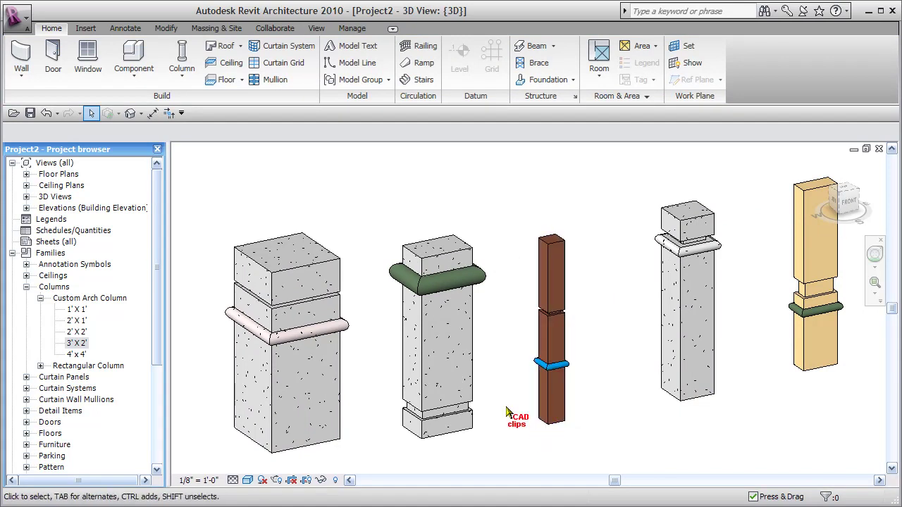
pyautogui.moveTo(497, 372)
pyautogui.mouseDown(button='middle')
pyautogui.moveTo(519, 374)
pyautogui.moveTo(504, 375)
pyautogui.mouseUp(button='middle')
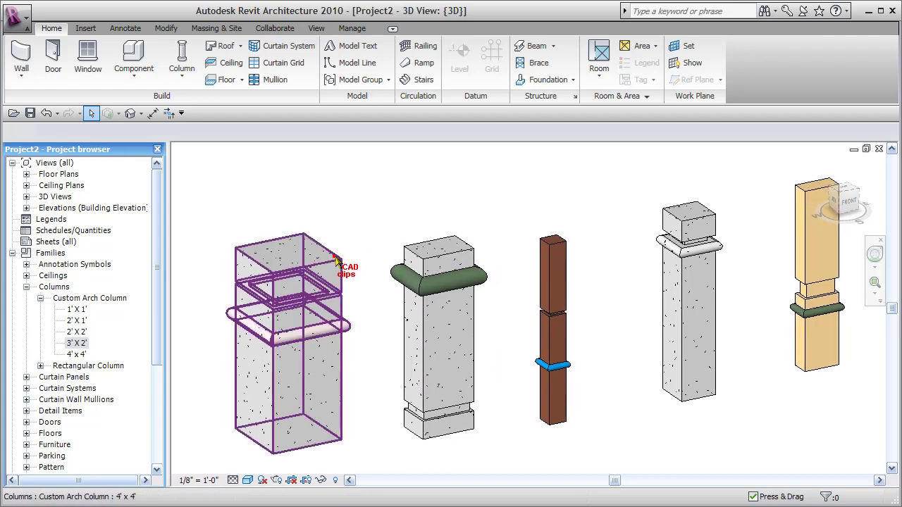
pyautogui.click(424, 243)
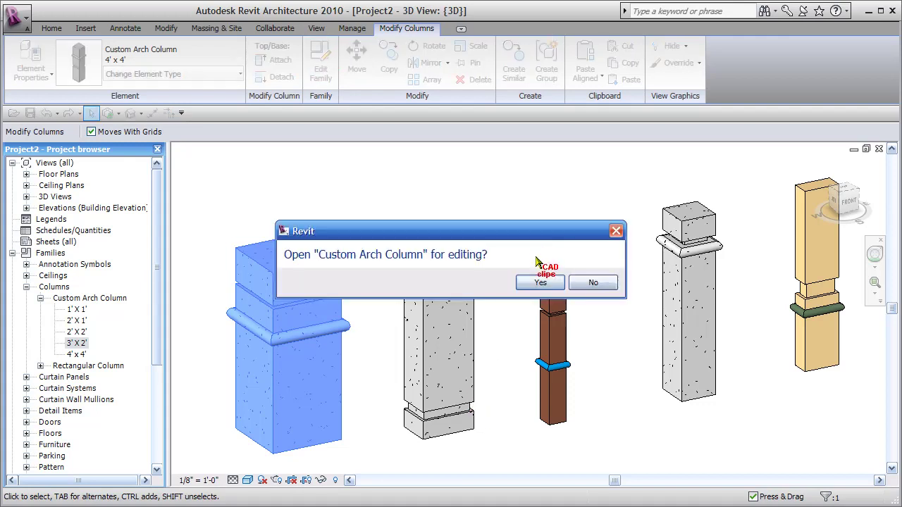
# Open the Custom Arch Column family for editing and display it in the default 3D view
pyautogui.click(540, 282)
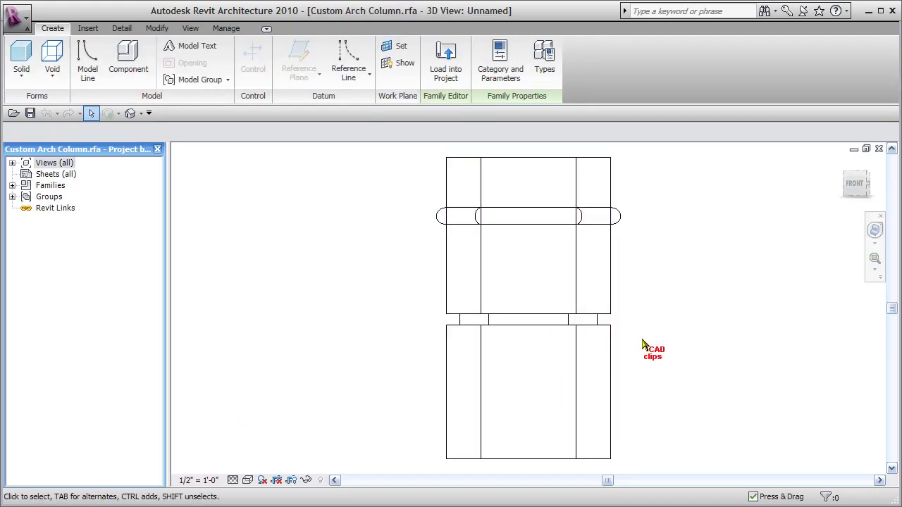
pyautogui.click(130, 113)
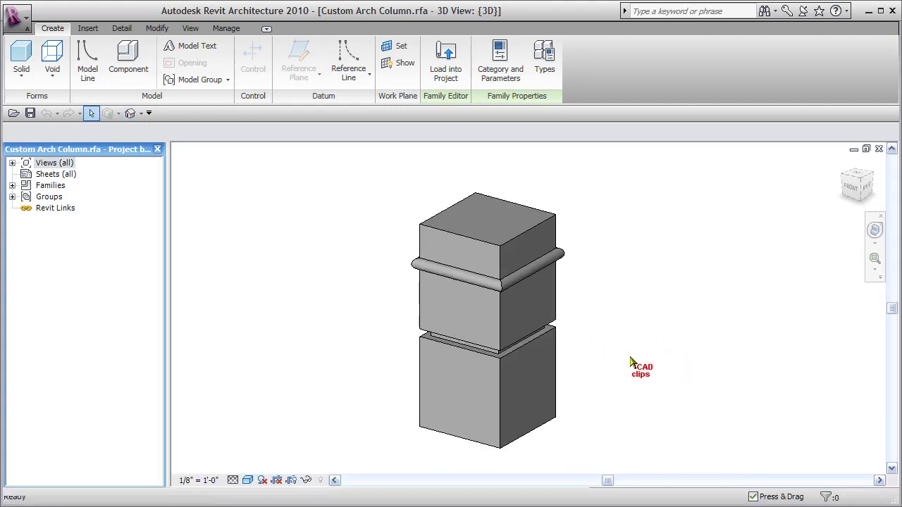
pyautogui.click(544, 62)
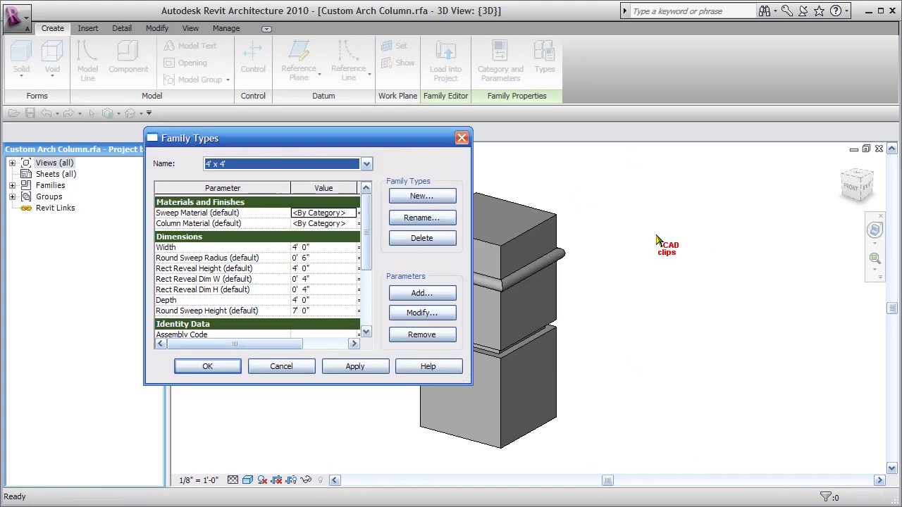
pyautogui.click(200, 249)
pyautogui.click(200, 251)
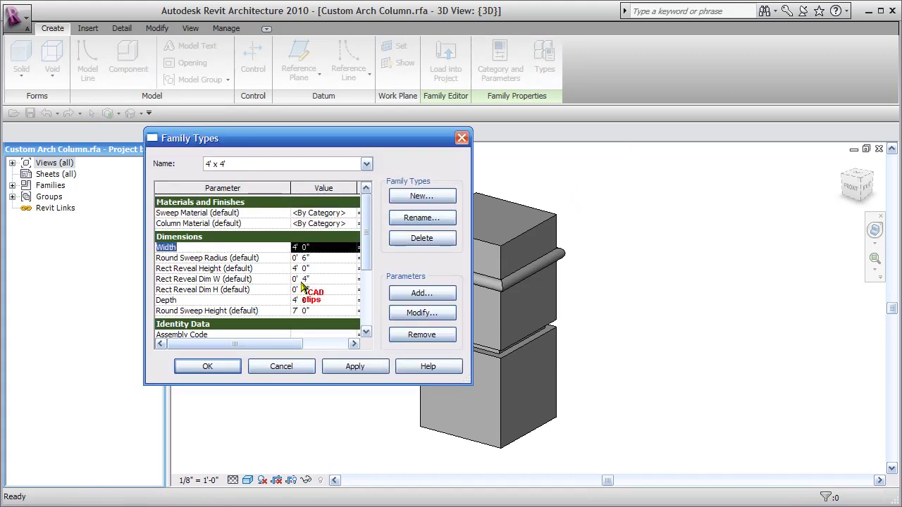
pyautogui.click(185, 300)
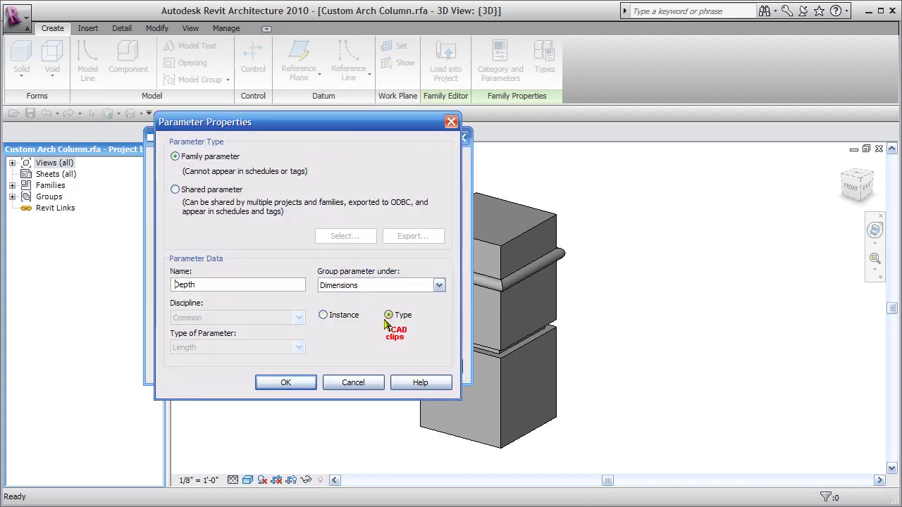
pyautogui.click(360, 384)
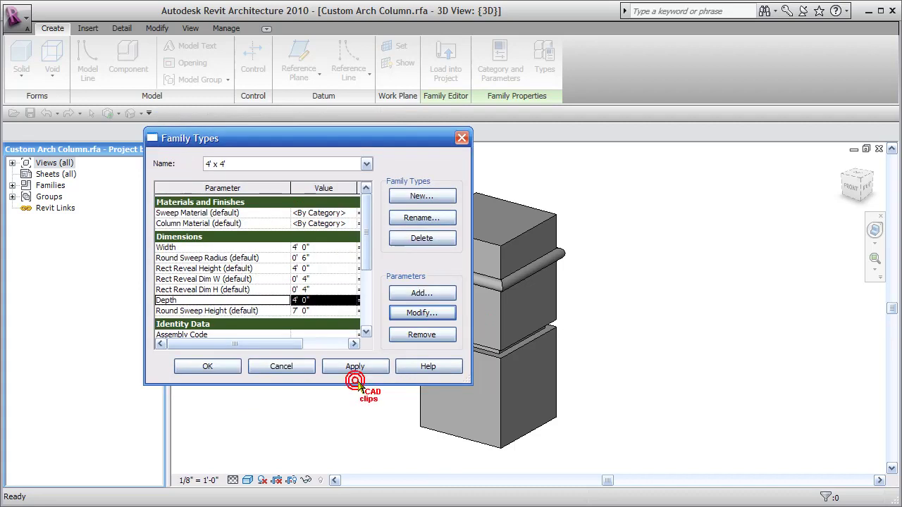
pyautogui.click(324, 248)
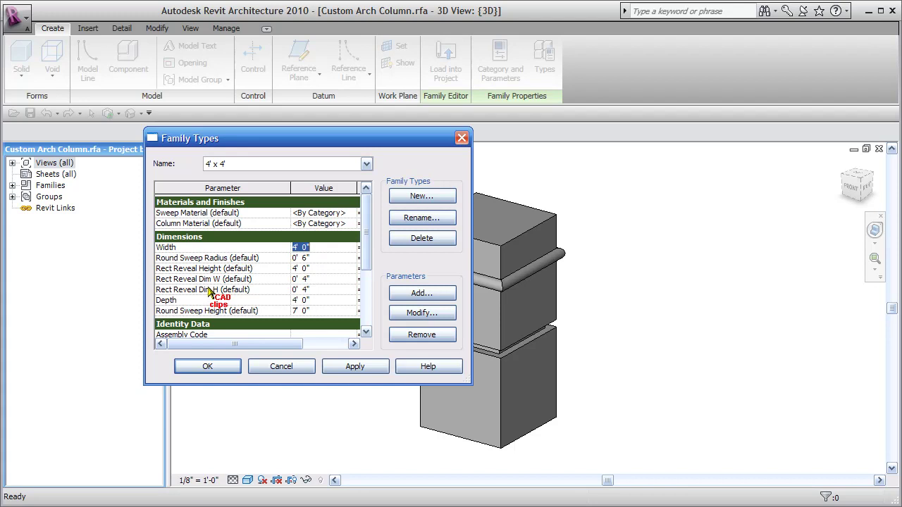
pyautogui.click(296, 366)
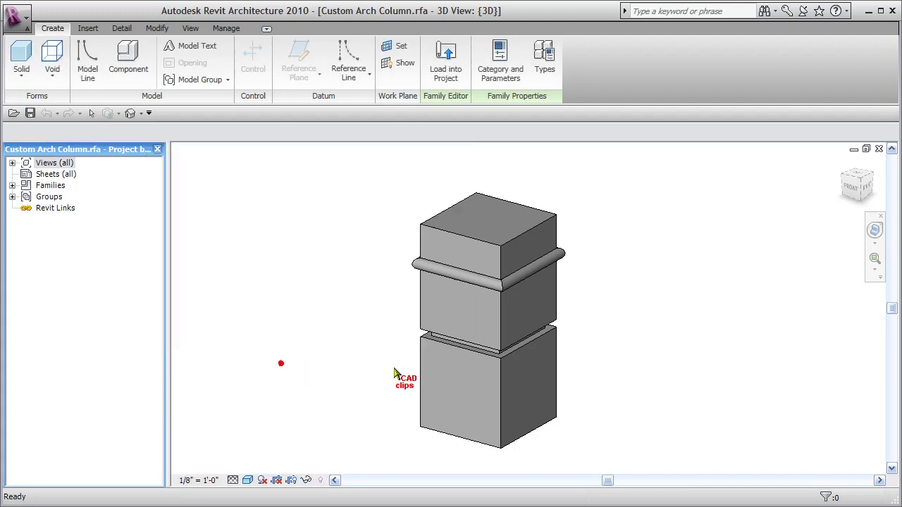
# Put the round sweep molding into Edit Sweep mode and open the Left elevation
pyautogui.click(567, 252)
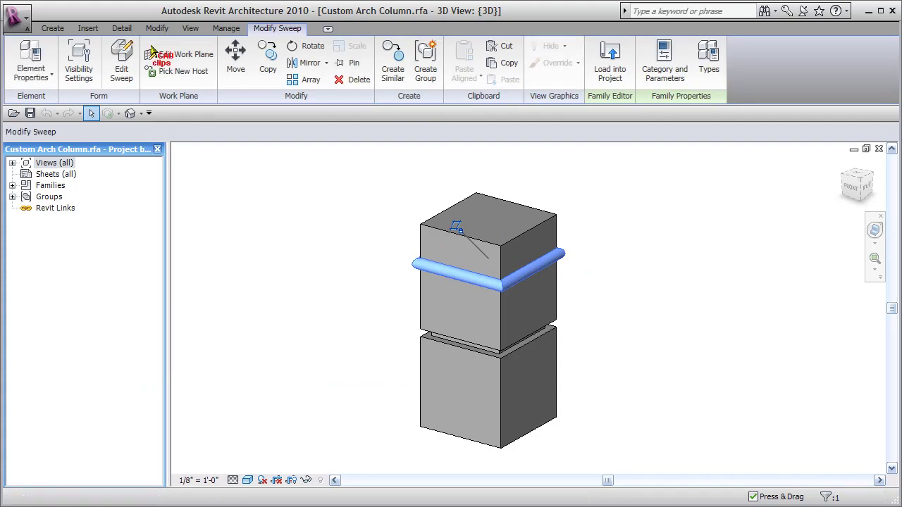
pyautogui.click(127, 62)
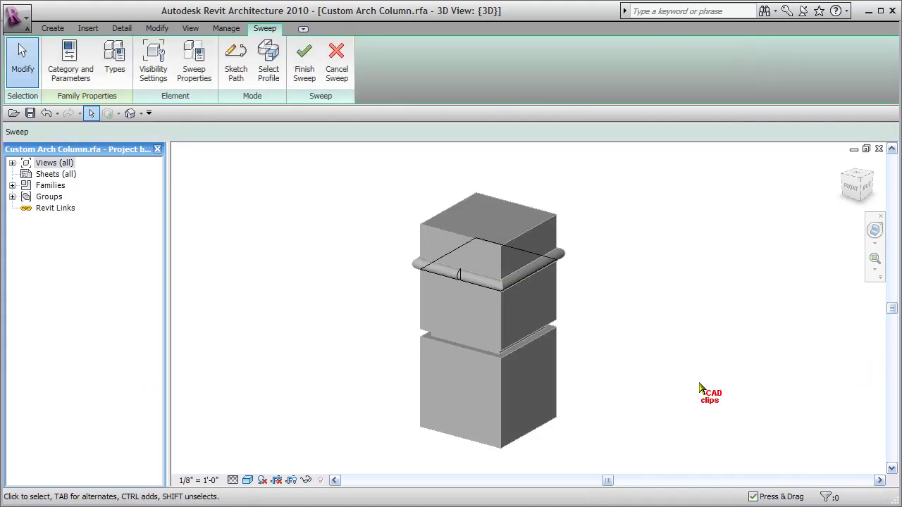
pyautogui.scroll(5, 490, 301)
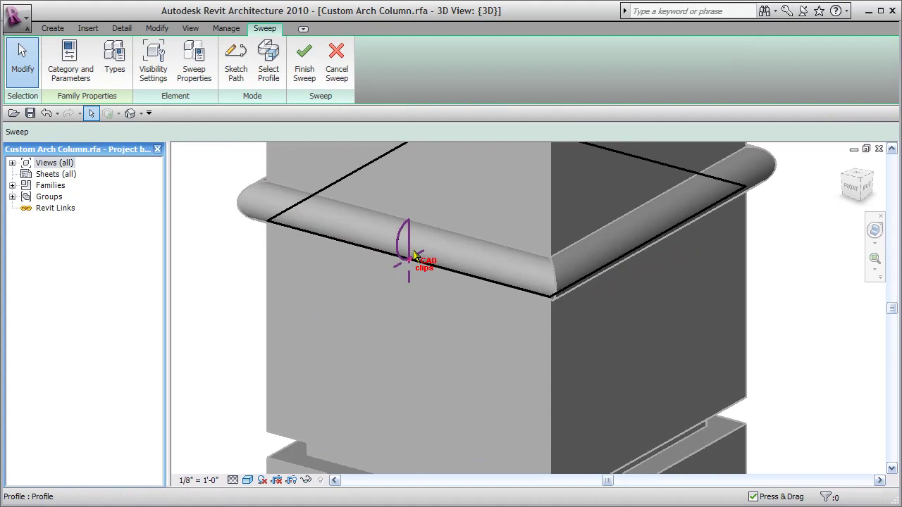
pyautogui.scroll(-3, 403, 312)
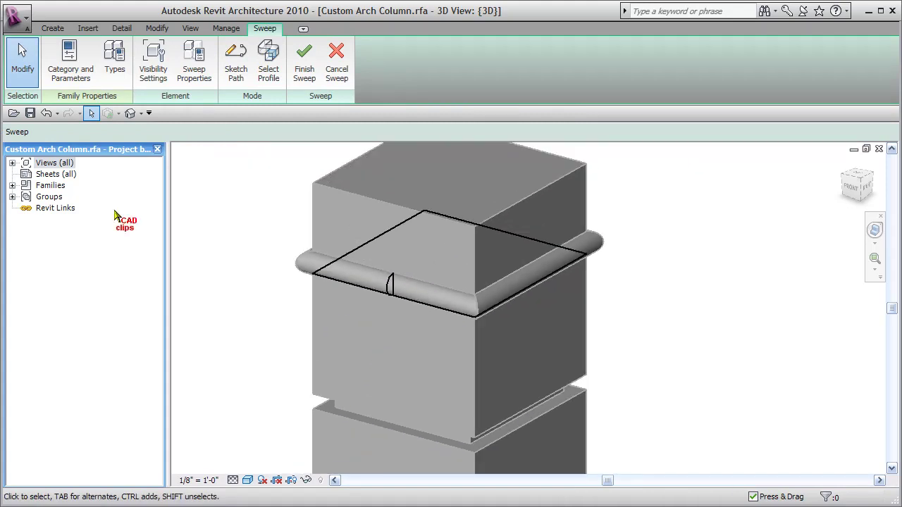
pyautogui.click(12, 164)
pyautogui.click(26, 174)
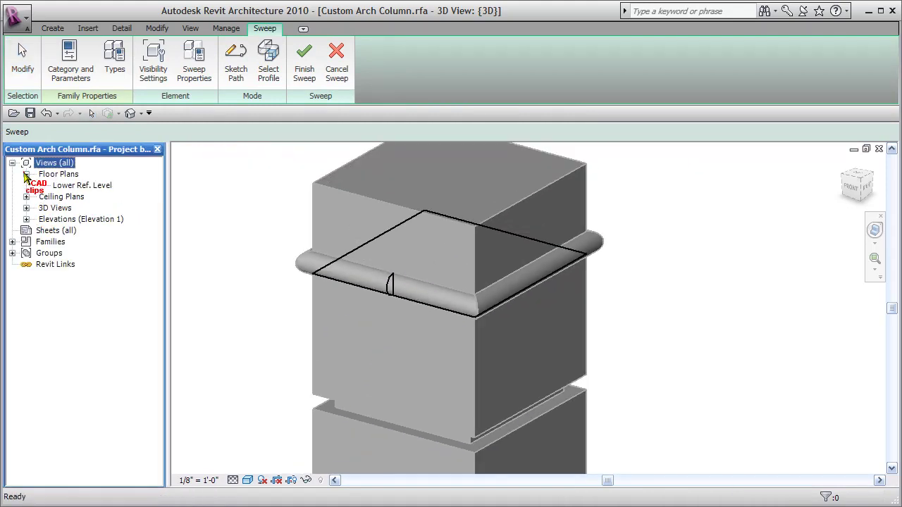
pyautogui.click(26, 219)
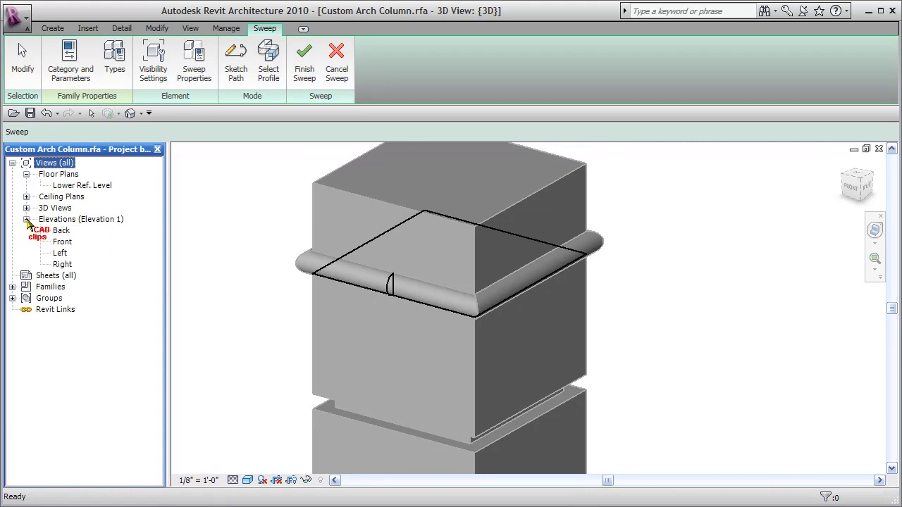
pyautogui.doubleClick(62, 253)
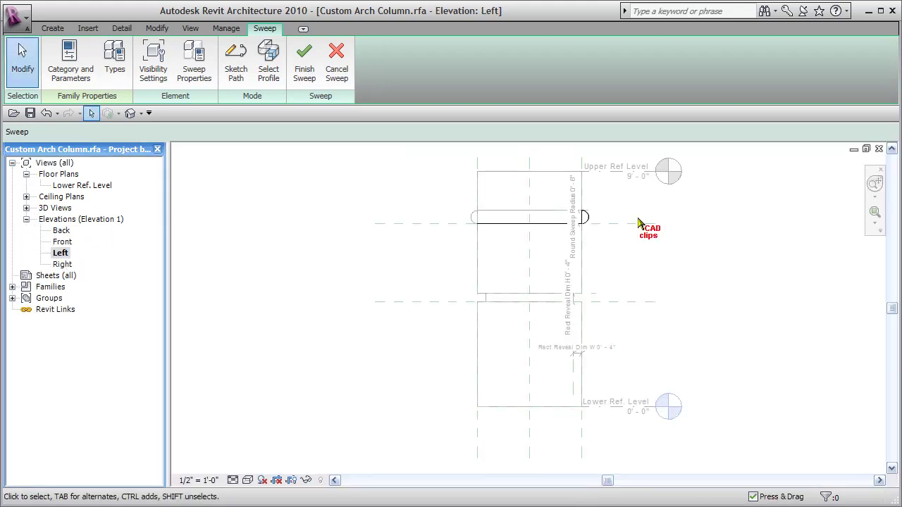
# Inspect the sweep's half-round profile in Edit Profile and finish it unchanged
pyautogui.scroll(4, 620, 265)
pyautogui.scroll(3, 578, 264)
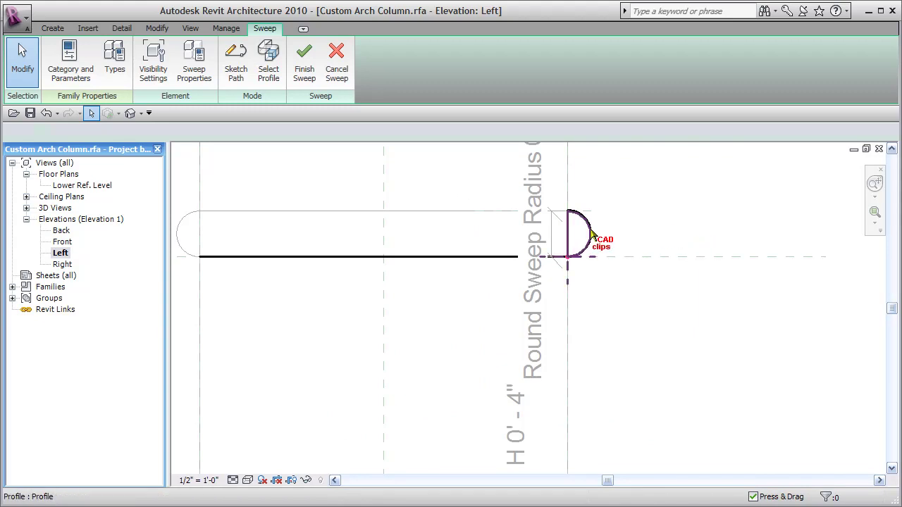
pyautogui.click(590, 234)
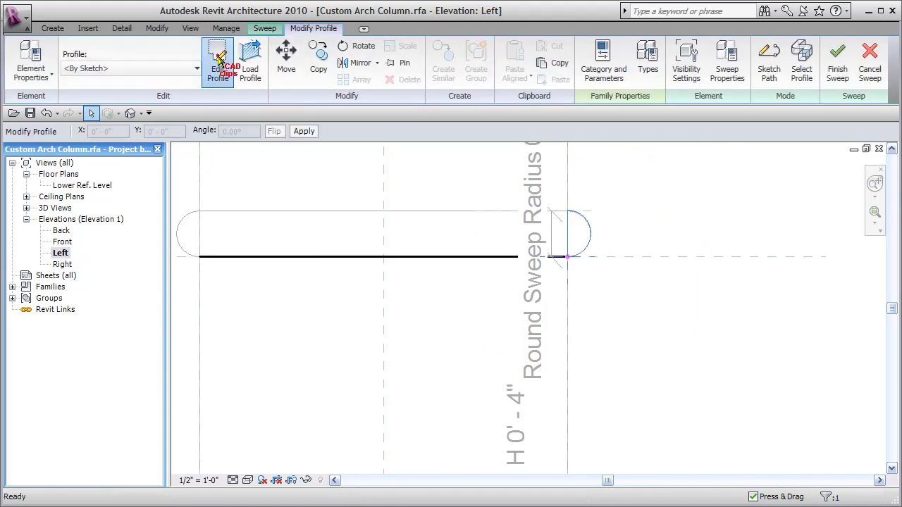
pyautogui.click(218, 60)
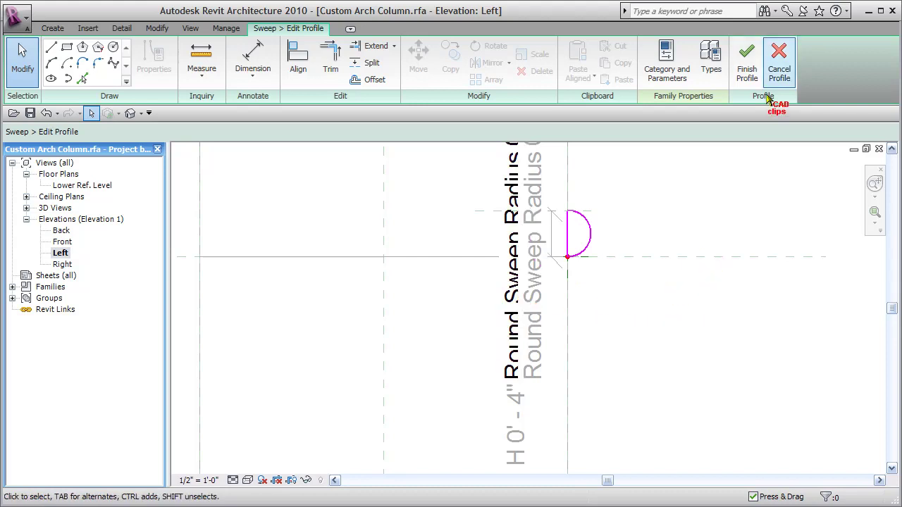
pyautogui.click(748, 63)
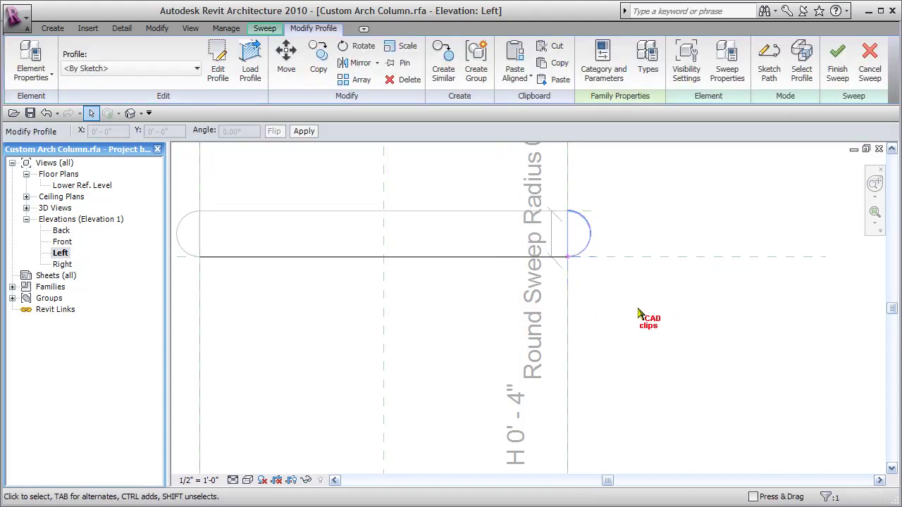
# Switch to the Front elevation and finish the round sweep edit
pyautogui.click(62, 253)
pyautogui.hotkey('ctrl', 'Tab')
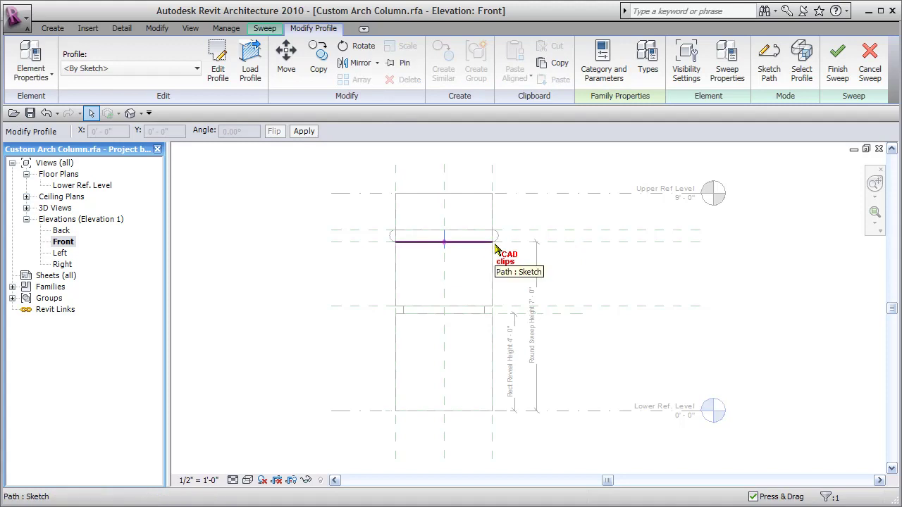
pyautogui.scroll(3, 540, 347)
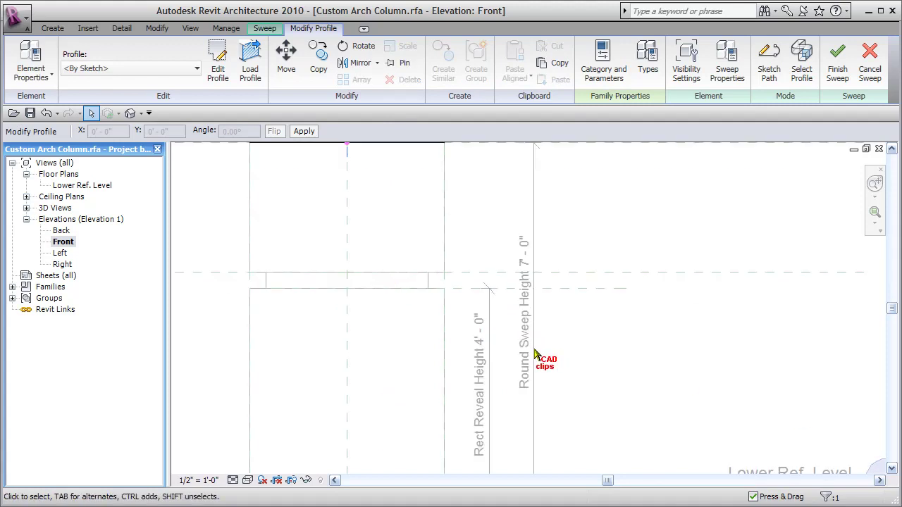
pyautogui.scroll(-3, 530, 299)
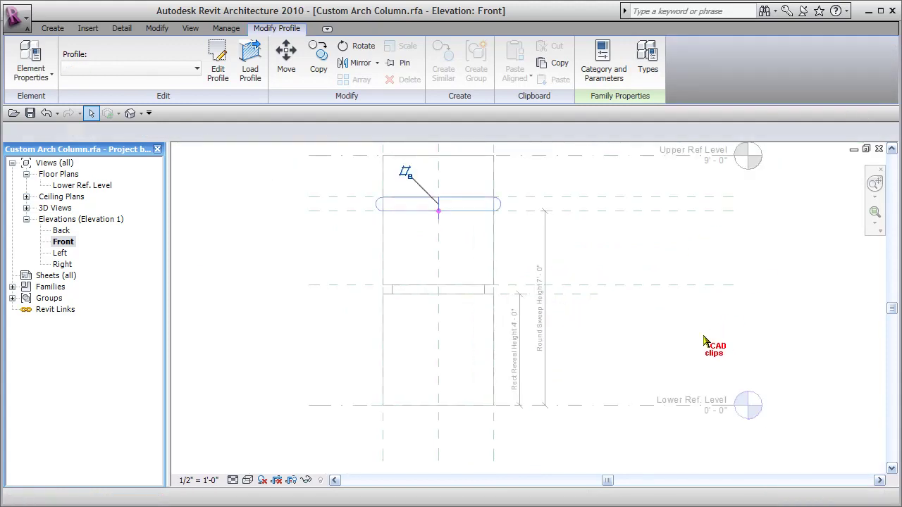
pyautogui.click(607, 360)
pyautogui.scroll(2, 507, 355)
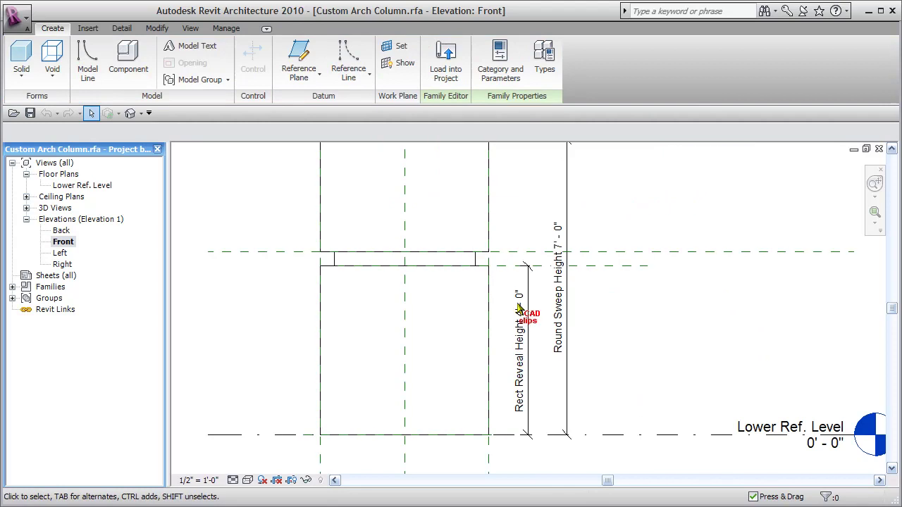
# Select the rectangular reveal's void sweep and enter Edit Sweep
pyautogui.click(487, 265)
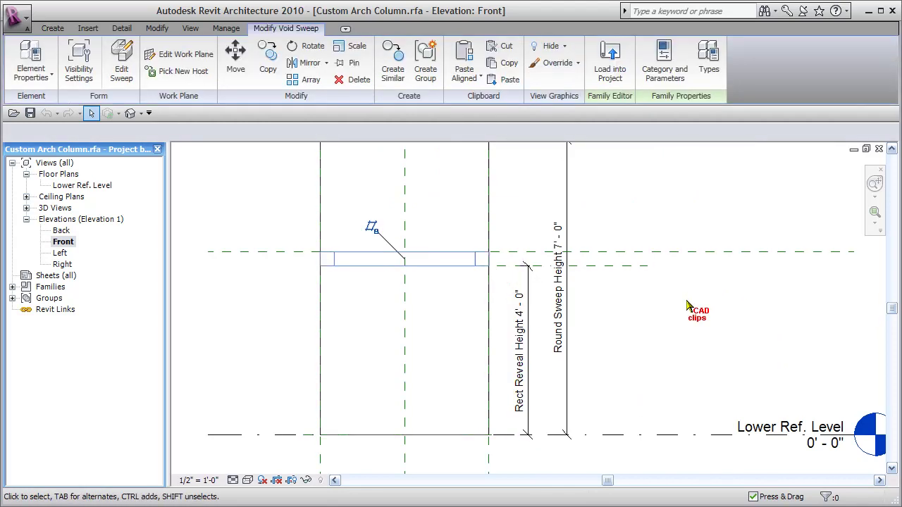
pyautogui.click(682, 310)
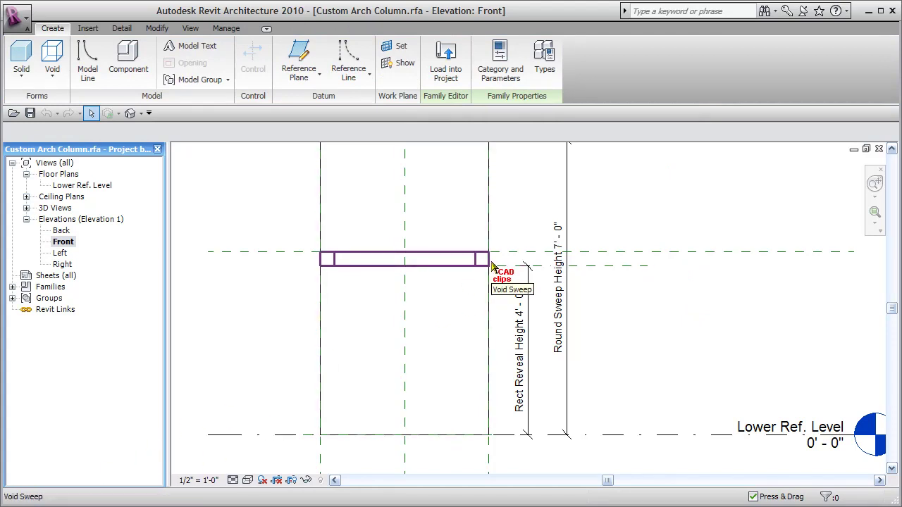
pyautogui.scroll(2, 545, 313)
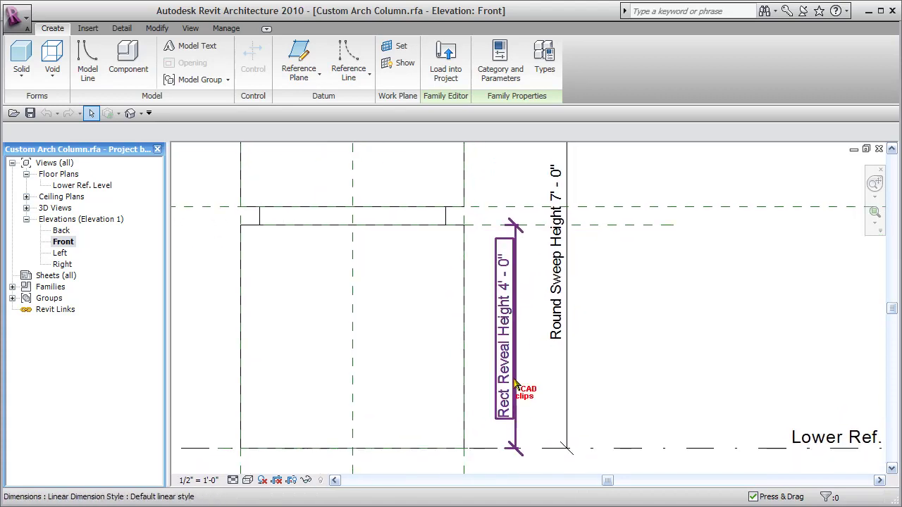
pyautogui.scroll(-1, 611, 296)
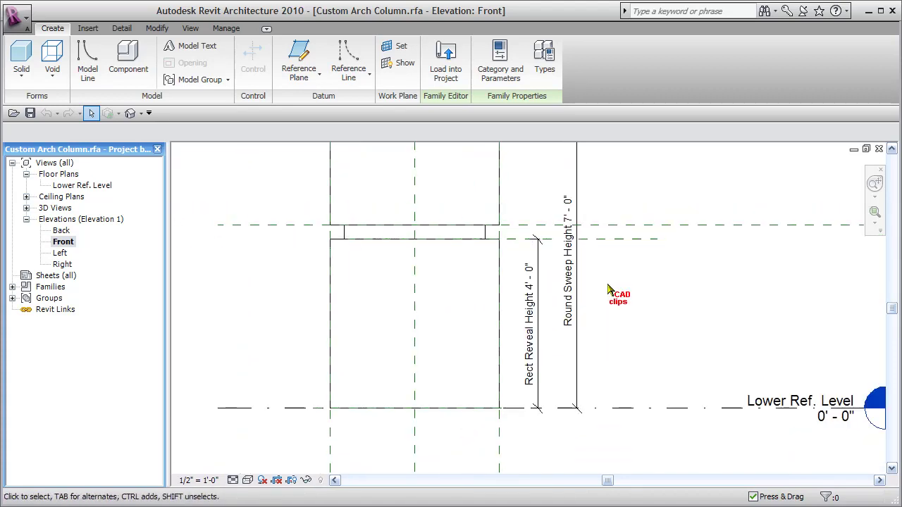
pyautogui.click(498, 240)
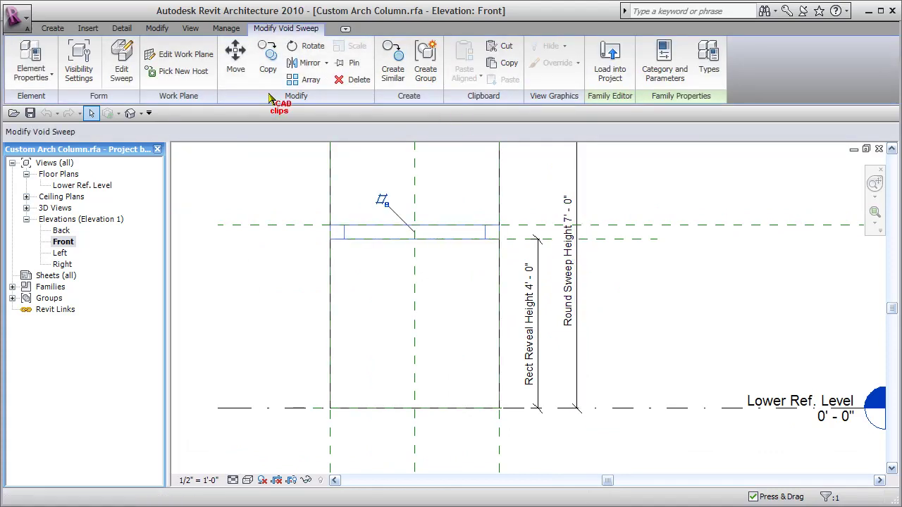
pyautogui.click(123, 62)
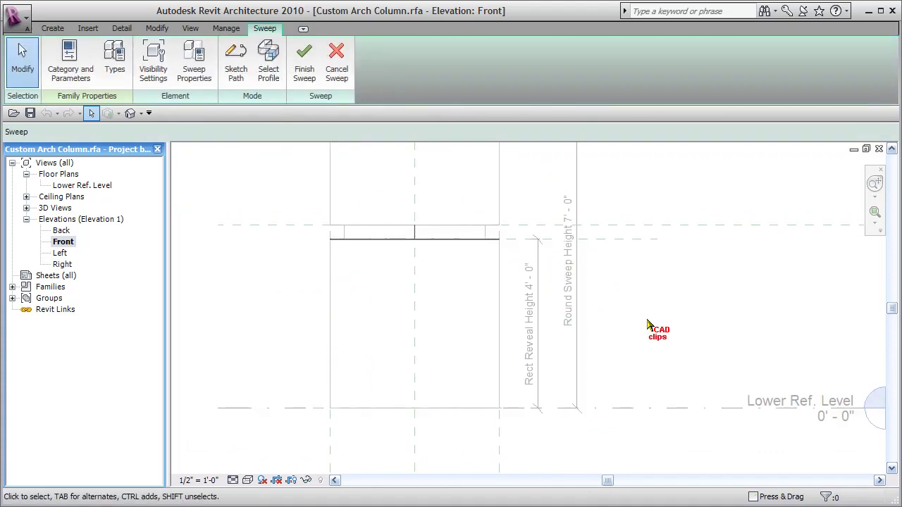
# Open the Left elevation and edit the reveal's rectangular profile sketch
pyautogui.click(61, 253)
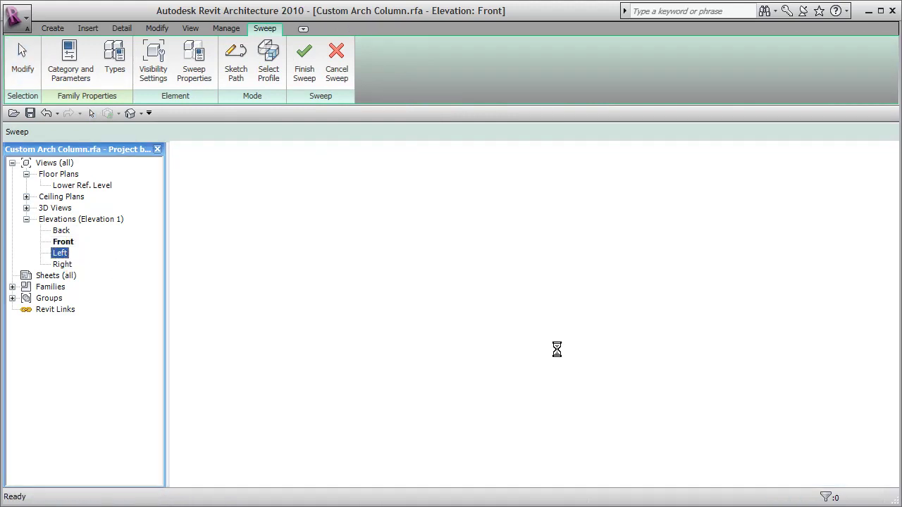
pyautogui.moveTo(558, 258); pyautogui.dragTo(548, 210, button='middle')
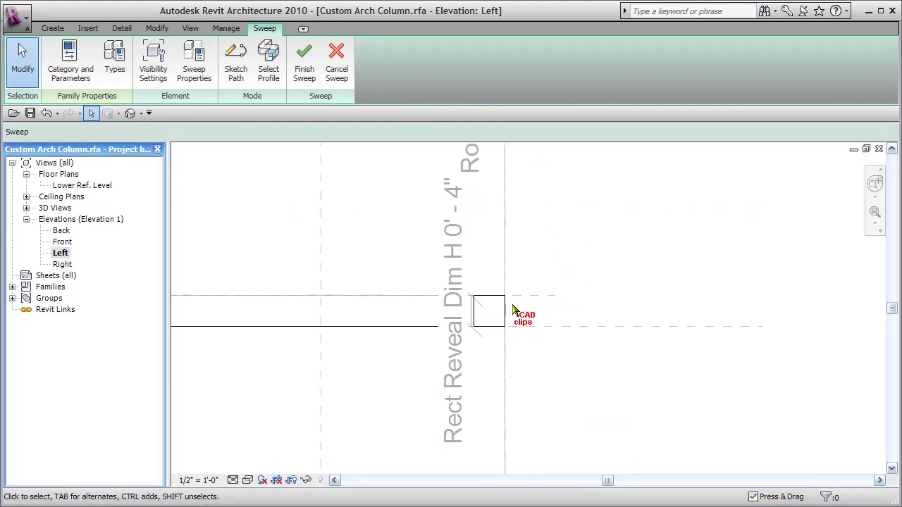
pyautogui.click(504, 308)
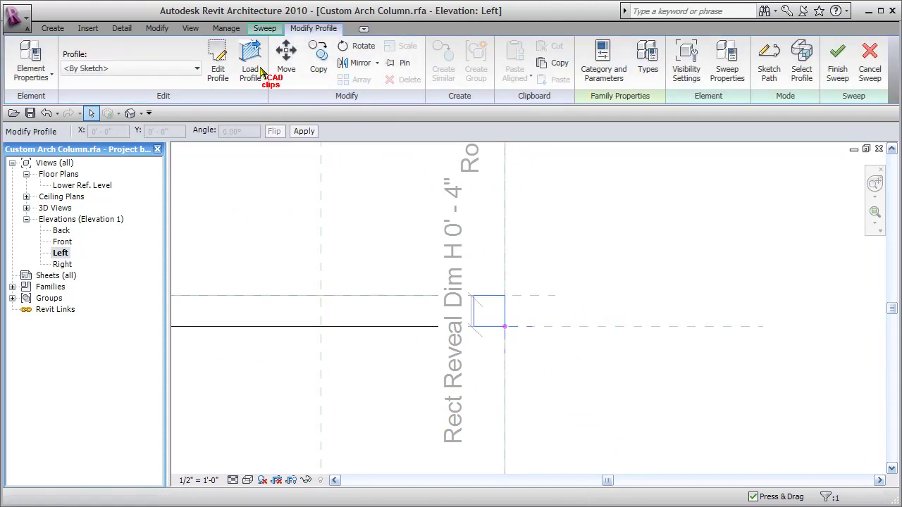
pyautogui.click(213, 70)
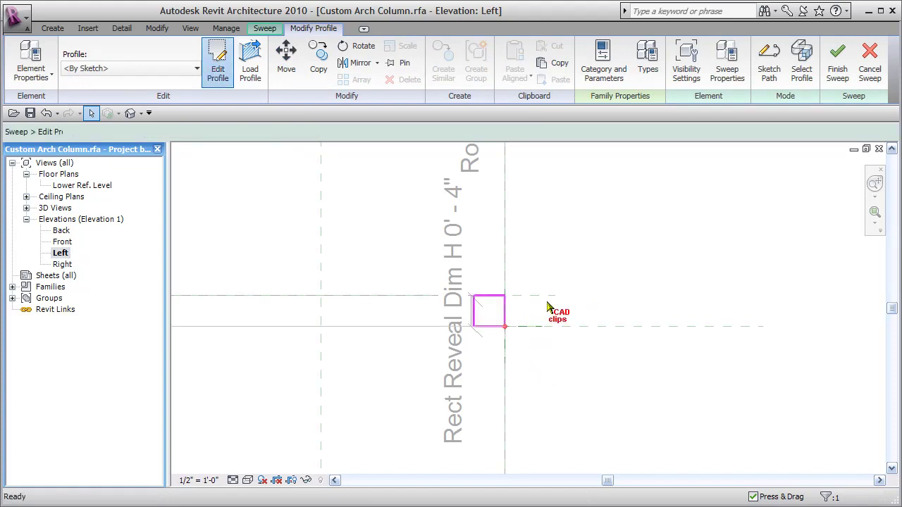
# Inspect the 4" by 4" profile dimensions, return to the Front elevation and cancel the sweep
pyautogui.scroll(-2, 539, 392)
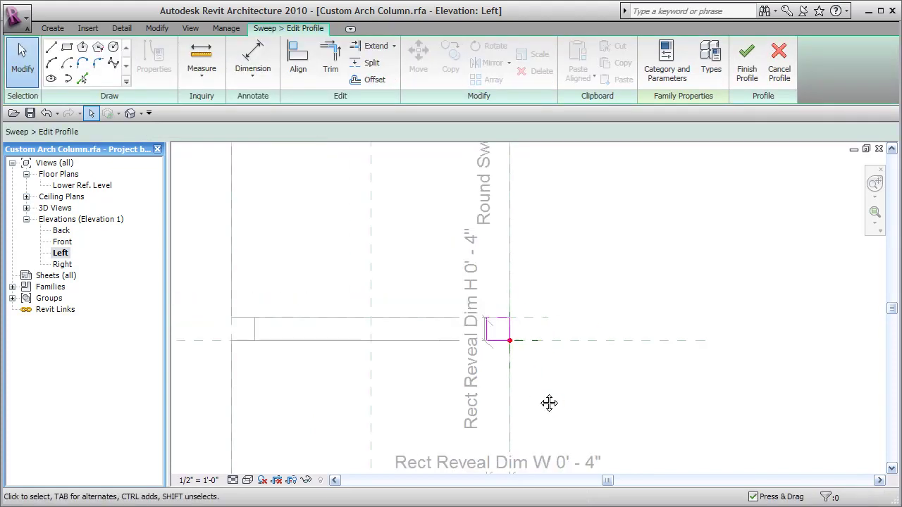
pyautogui.moveTo(547, 402); pyautogui.dragTo(531, 349, button='middle')
pyautogui.moveTo(577, 432); pyautogui.dragTo(558, 348, button='middle')
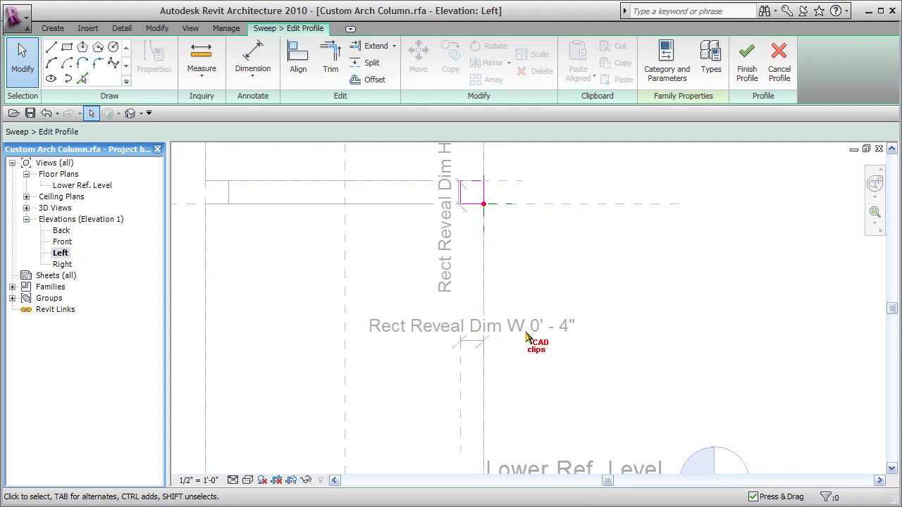
pyautogui.moveTo(549, 274); pyautogui.dragTo(547, 319, button='middle')
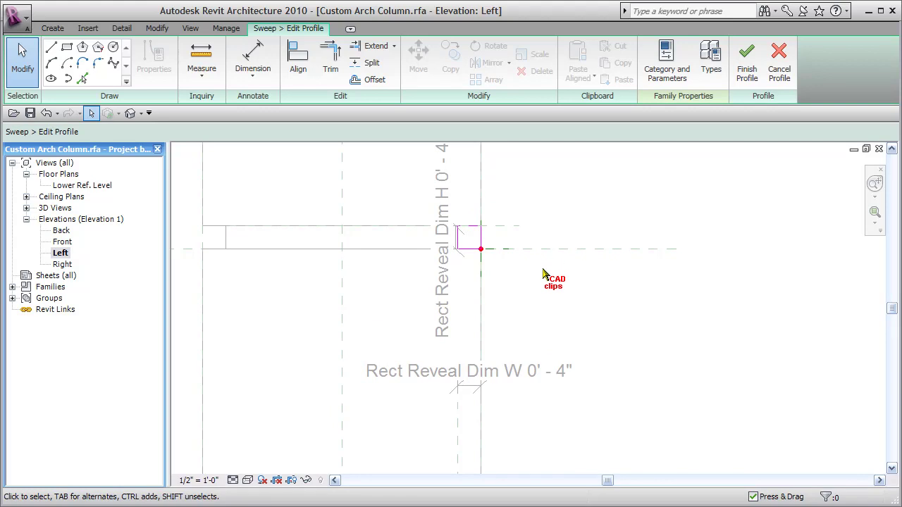
pyautogui.scroll(-1, 543, 280)
pyautogui.doubleClick(62, 242)
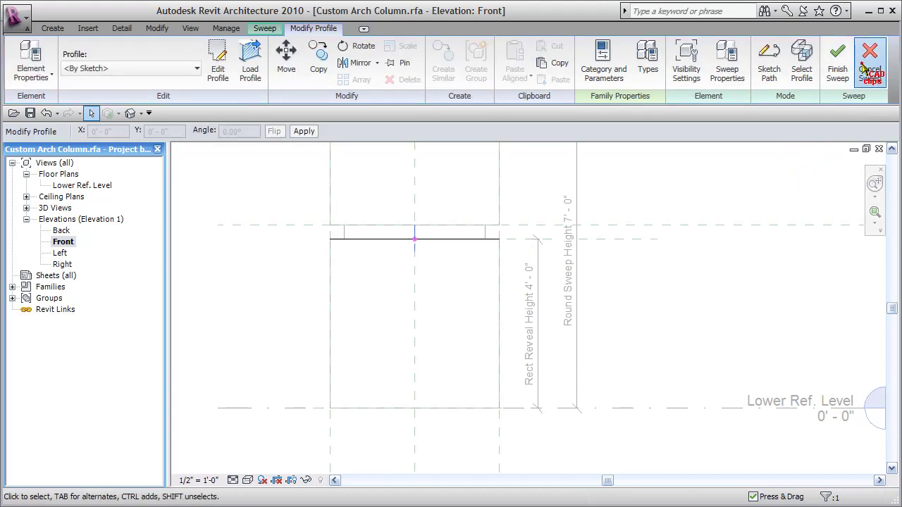
pyautogui.click(868, 63)
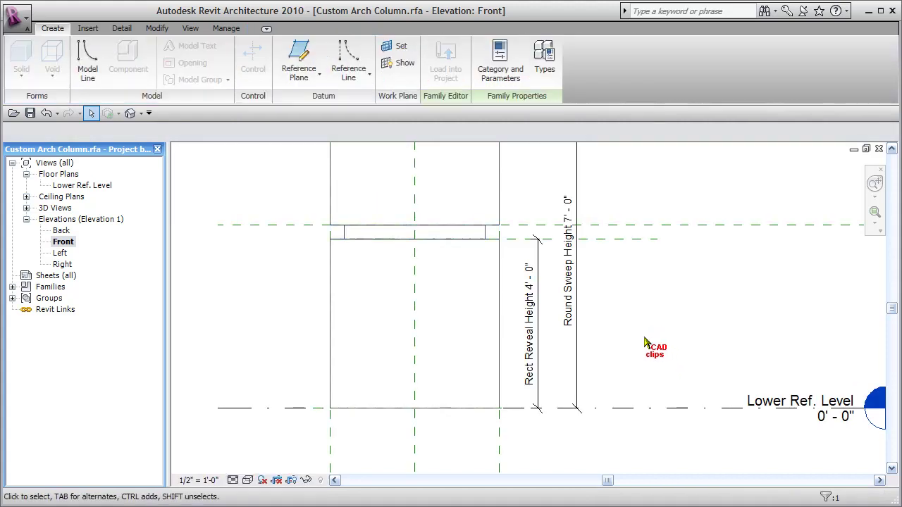
pyautogui.click(546, 60)
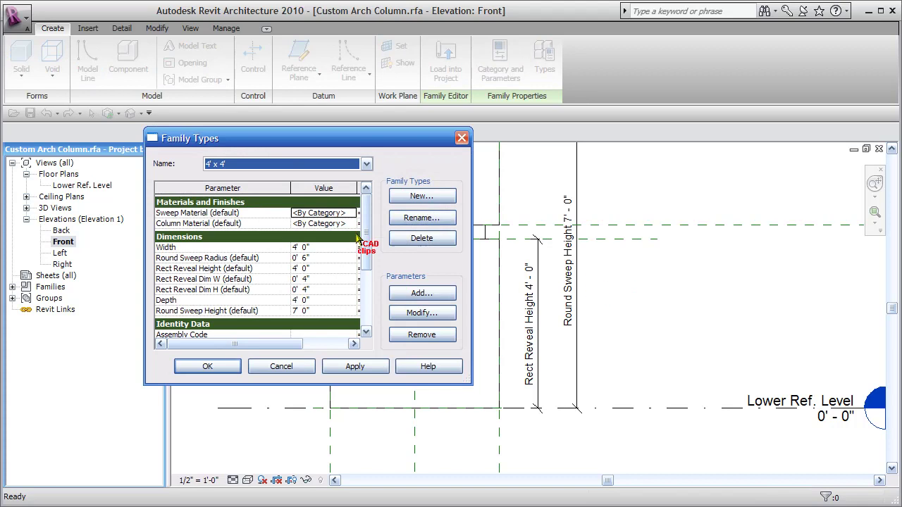
pyautogui.click(288, 366)
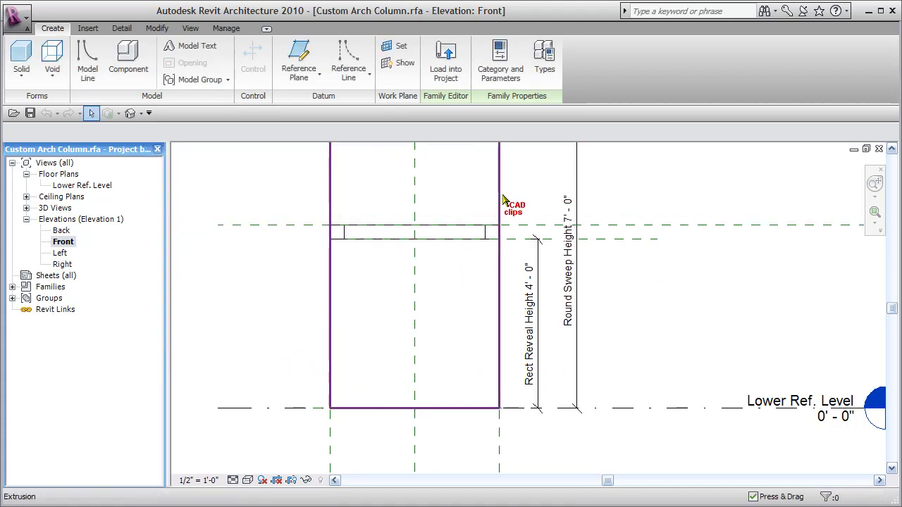
pyautogui.click(543, 210)
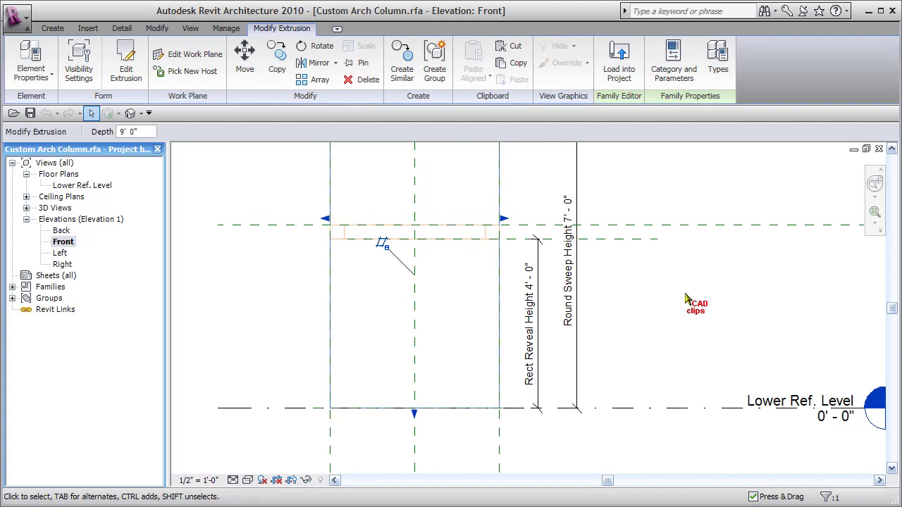
pyautogui.scroll(-3, 689, 325)
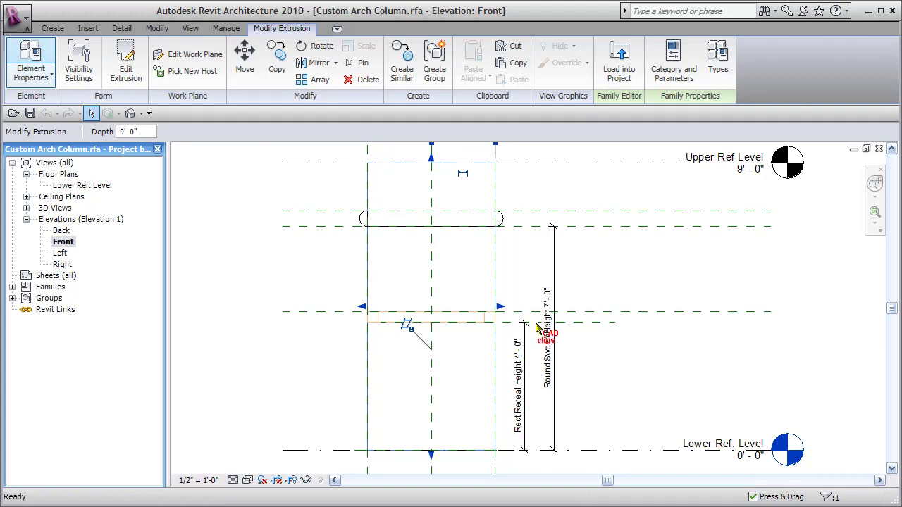
pyautogui.click(30, 58)
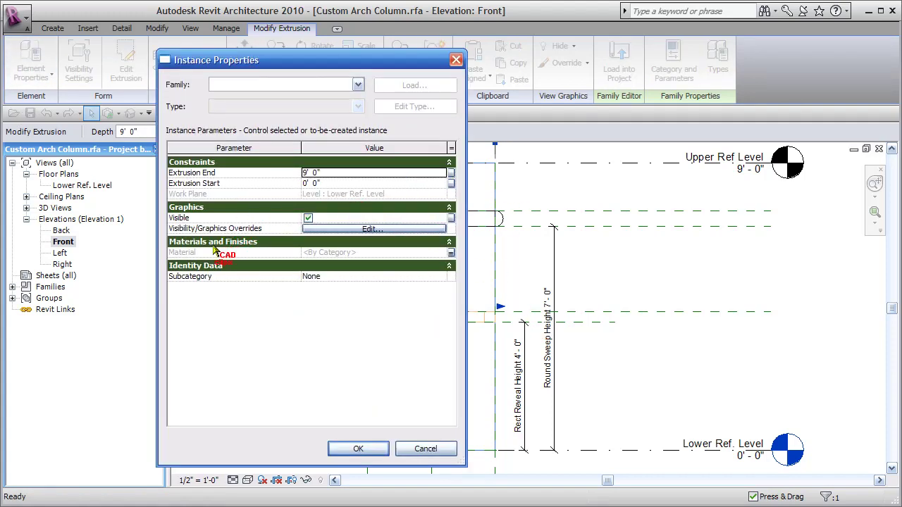
pyautogui.click(451, 253)
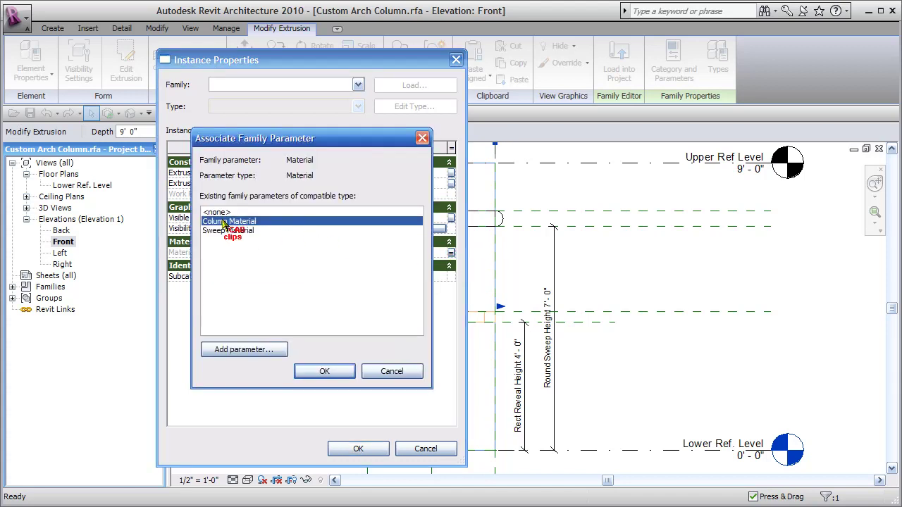
pyautogui.click(396, 371)
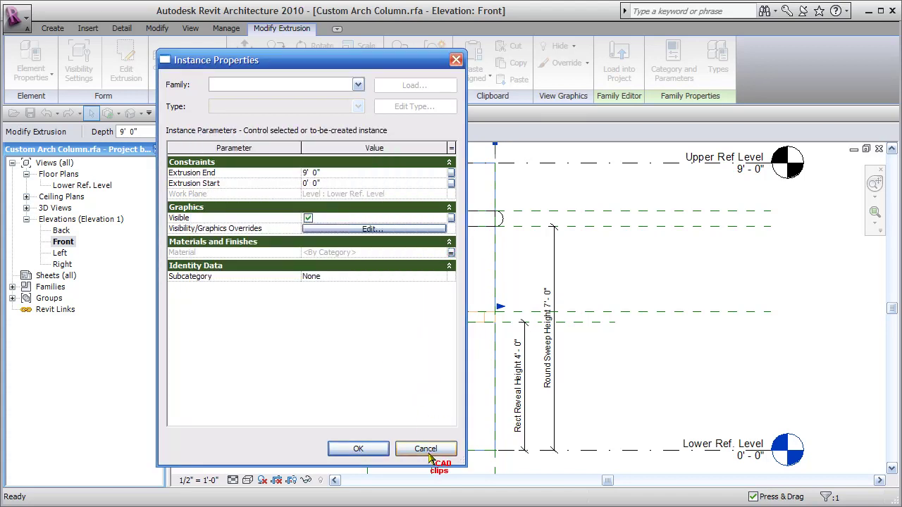
pyautogui.click(425, 449)
pyautogui.click(680, 259)
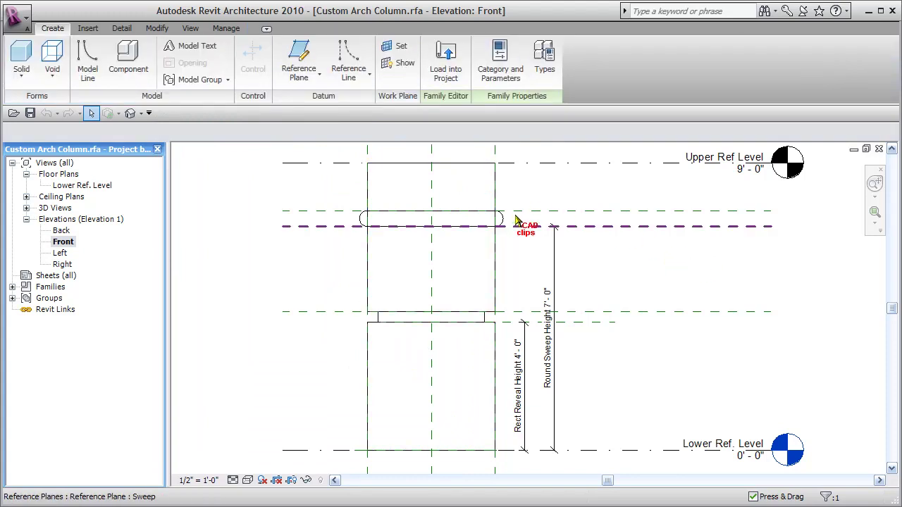
pyautogui.click(504, 220)
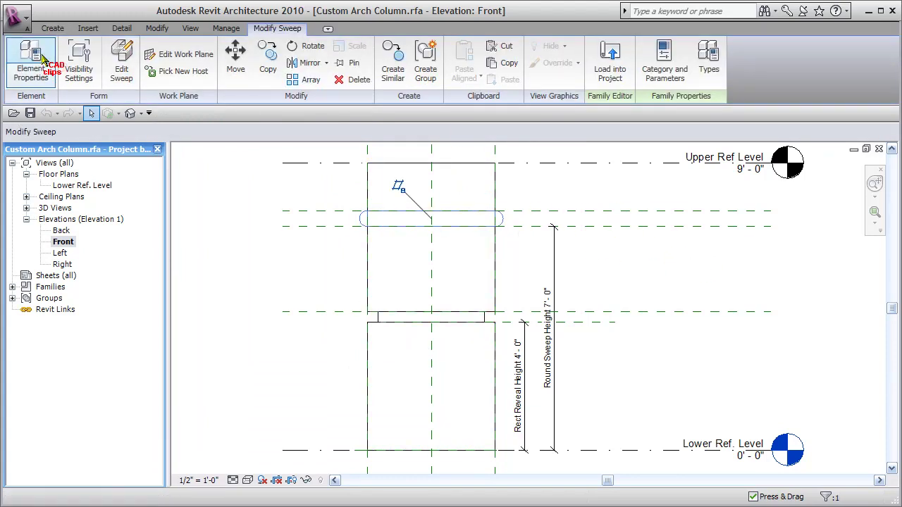
pyautogui.click(32, 57)
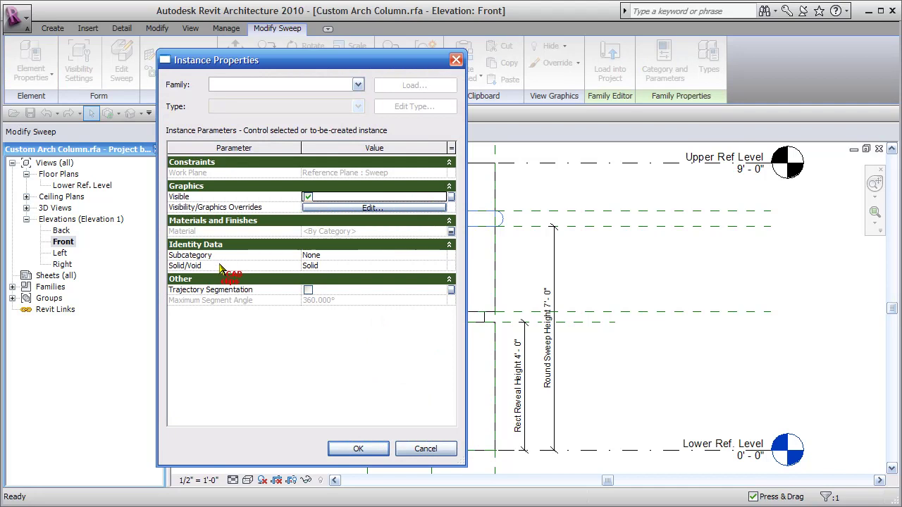
pyautogui.click(449, 231)
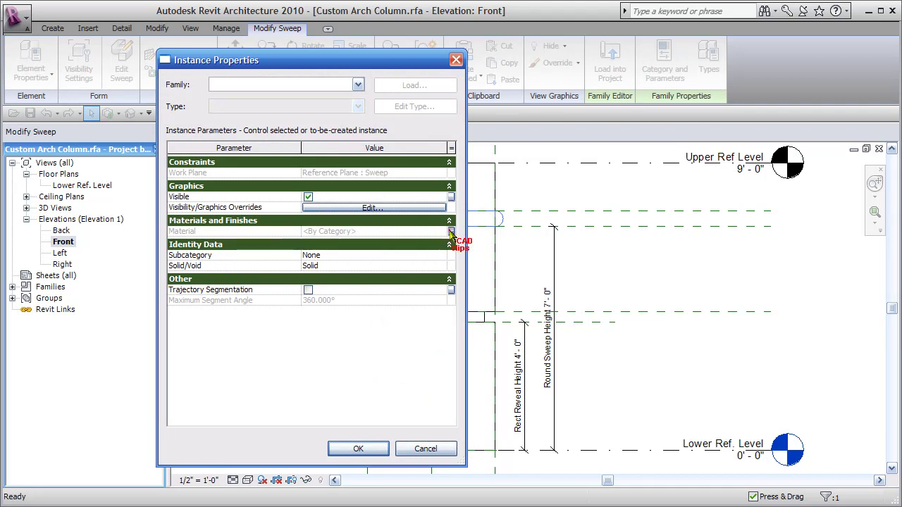
pyautogui.click(451, 231)
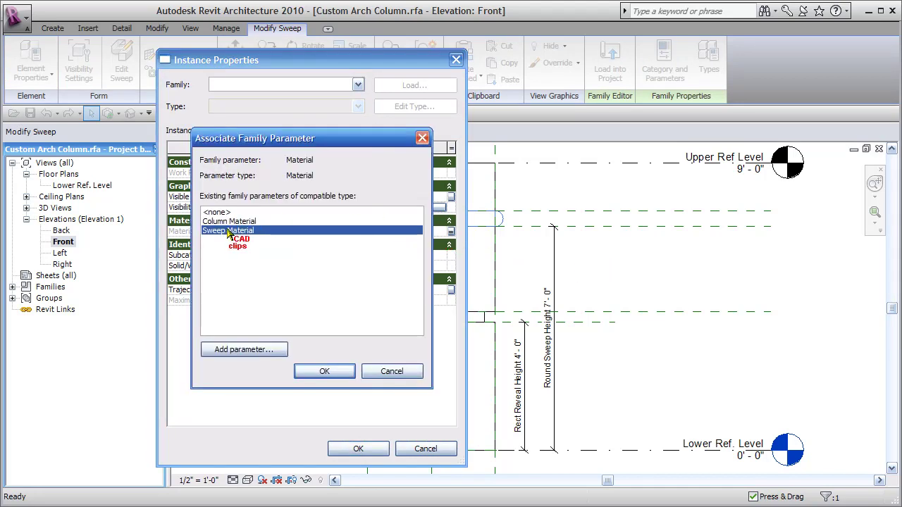
pyautogui.click(337, 371)
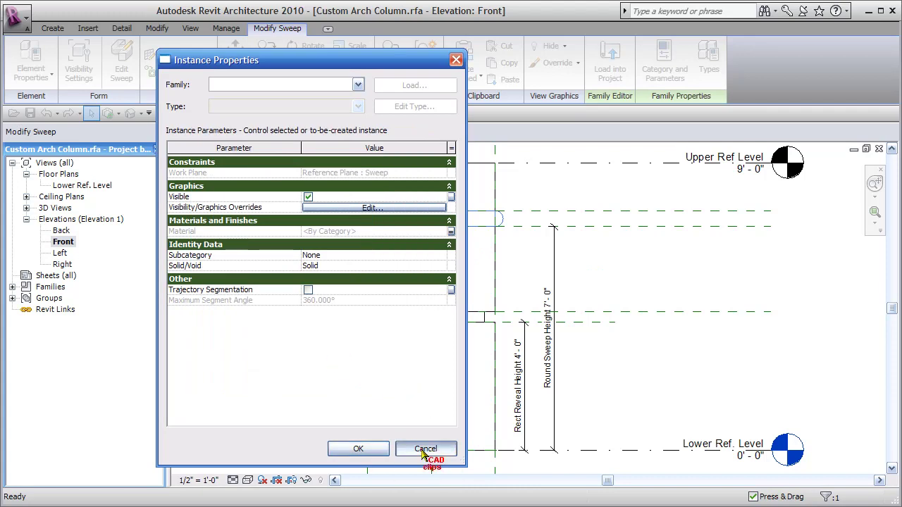
pyautogui.click(421, 449)
pyautogui.click(651, 393)
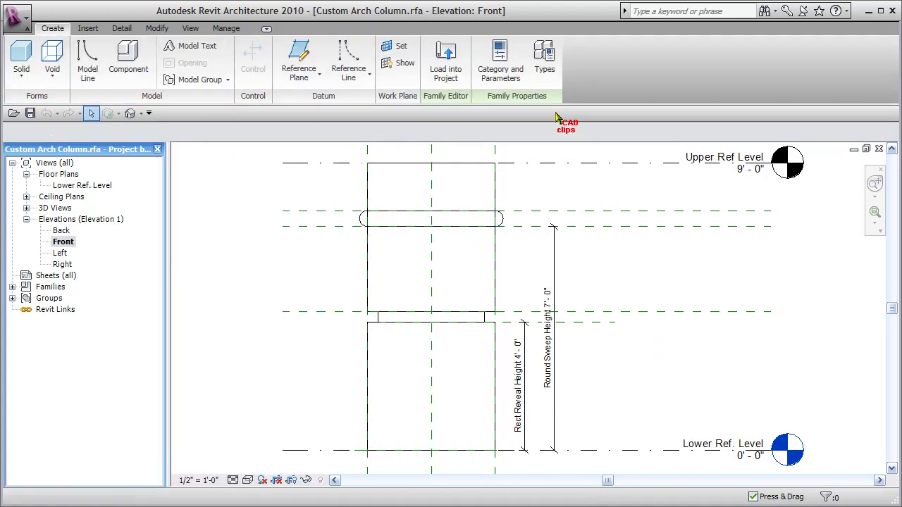
# Load the Custom Arch Column family into Project2 and frame its five column variants in 3D
pyautogui.click(445, 67)
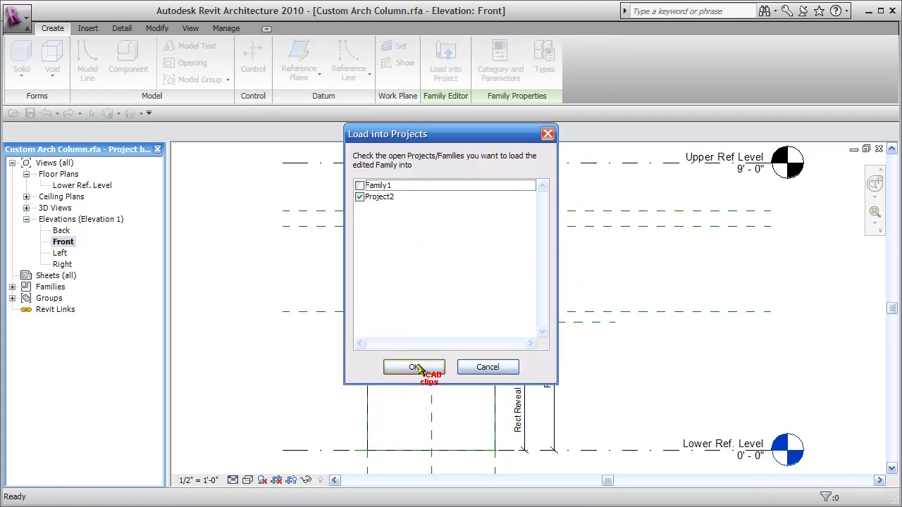
pyautogui.click(414, 368)
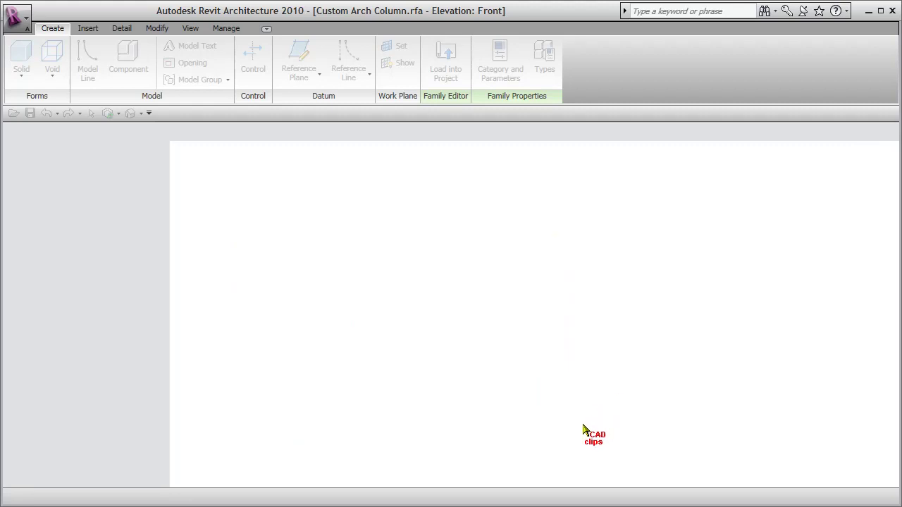
pyautogui.moveTo(610, 433)
pyautogui.mouseDown(button='middle')
pyautogui.moveTo(584, 439)
pyautogui.moveTo(588, 430)
pyautogui.moveTo(614, 438)
pyautogui.mouseUp(button='middle')
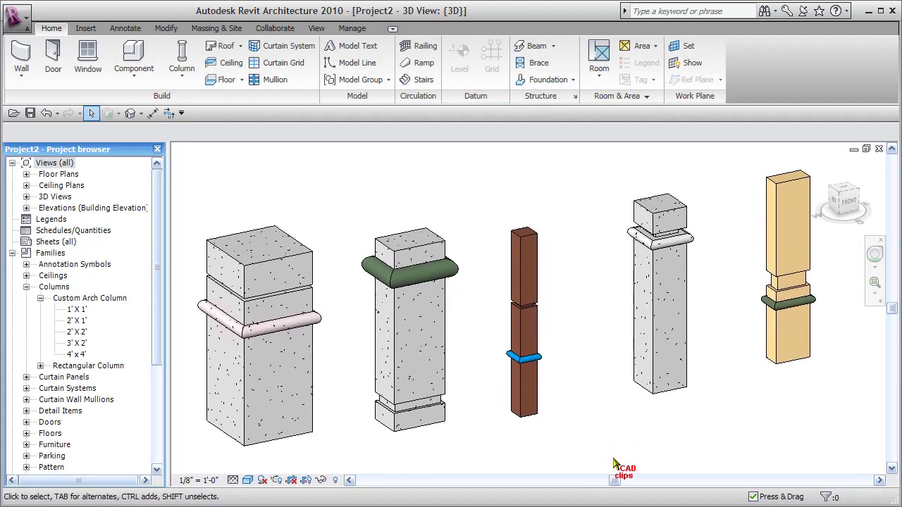